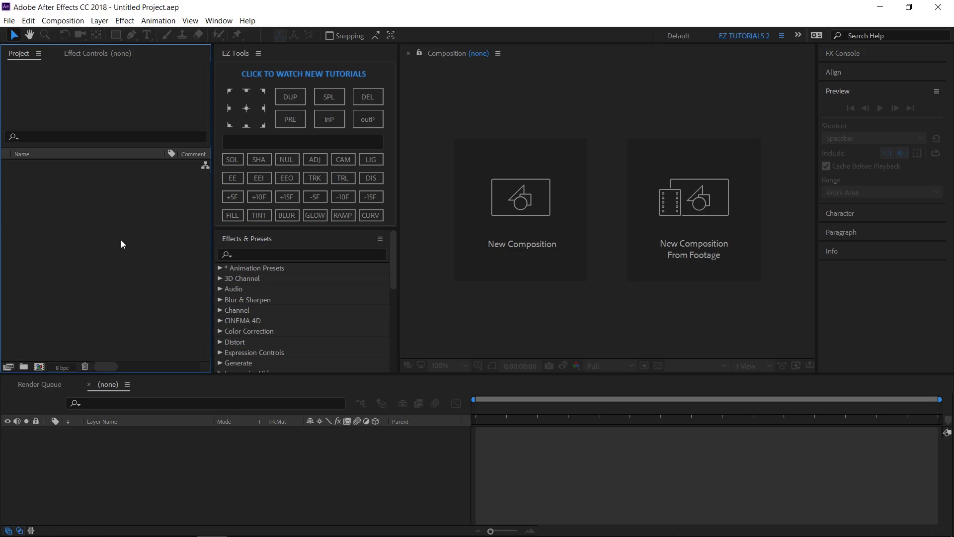
# - Create a 1920×1080, three-second Comp 1 and add a full-frame solid
pyautogui.doubleClick(46, 333)
pyautogui.click(37, 366)
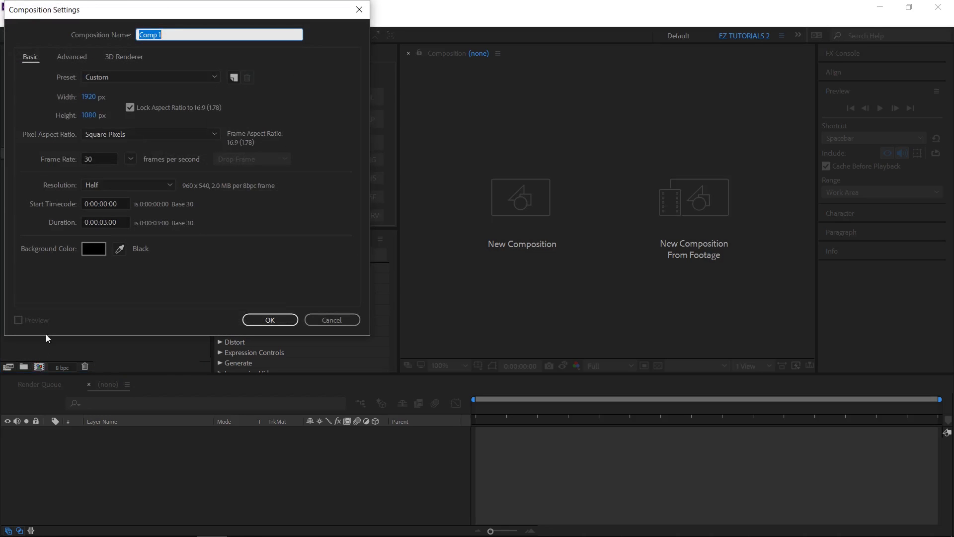
pyautogui.click(269, 320)
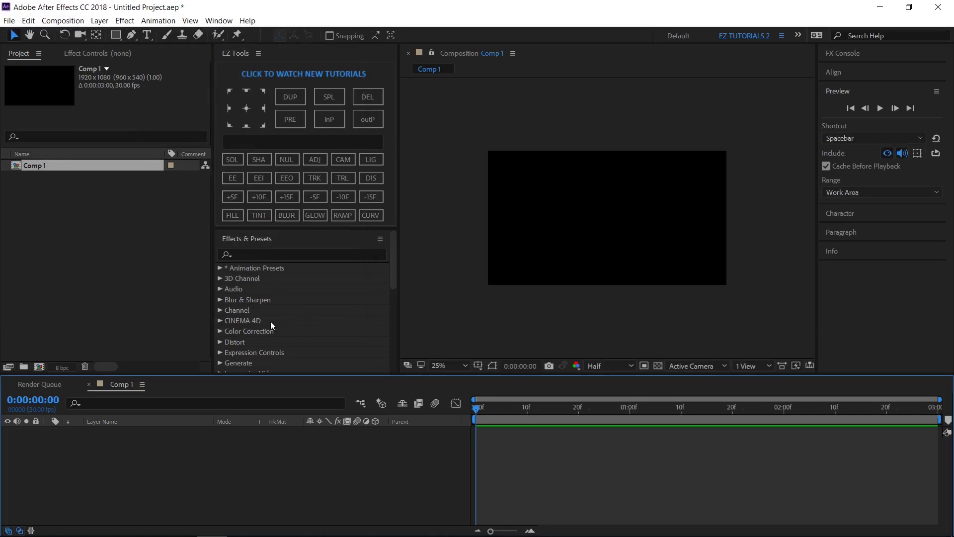
pyautogui.click(233, 158)
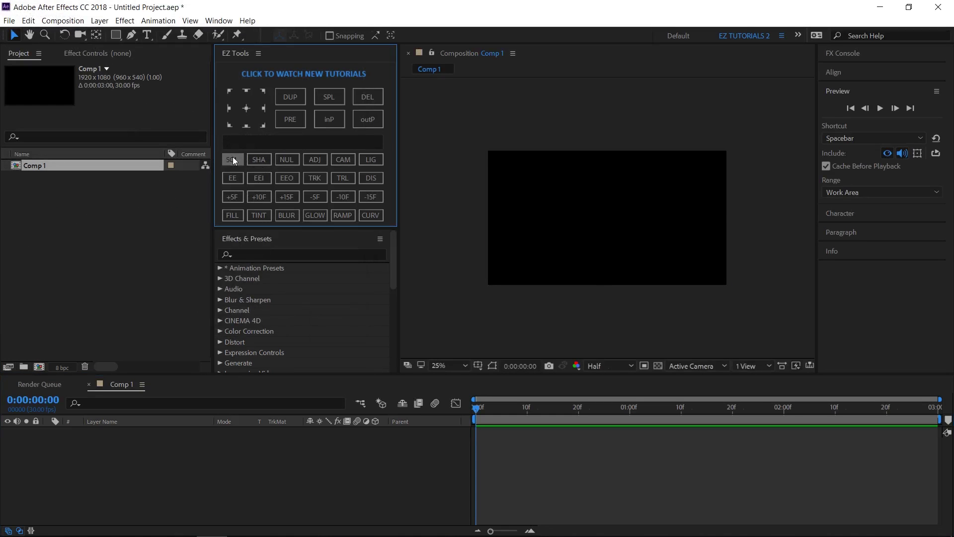
# - Fill the solid with dark blue and set the viewer magnification to Fit
pyautogui.click(233, 215)
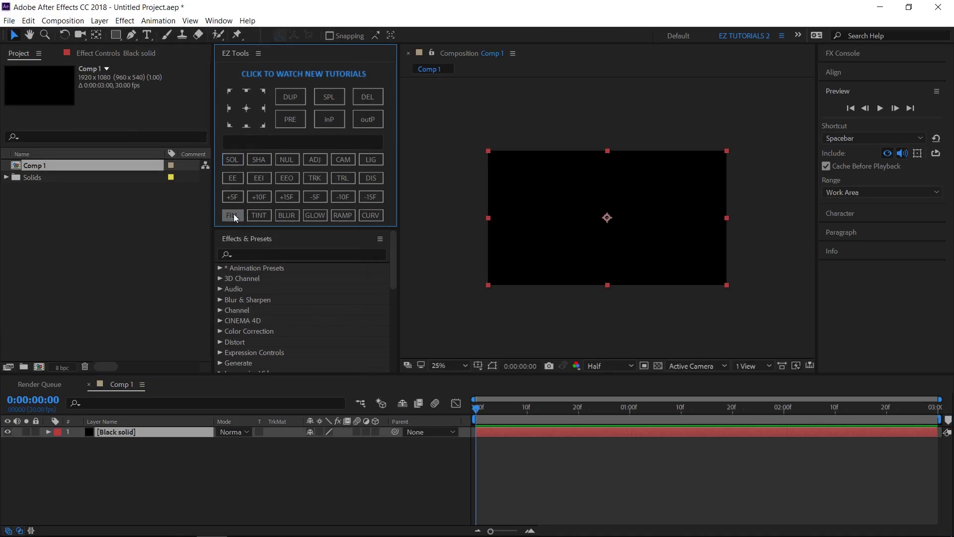
pyautogui.click(125, 53)
pyautogui.click(121, 111)
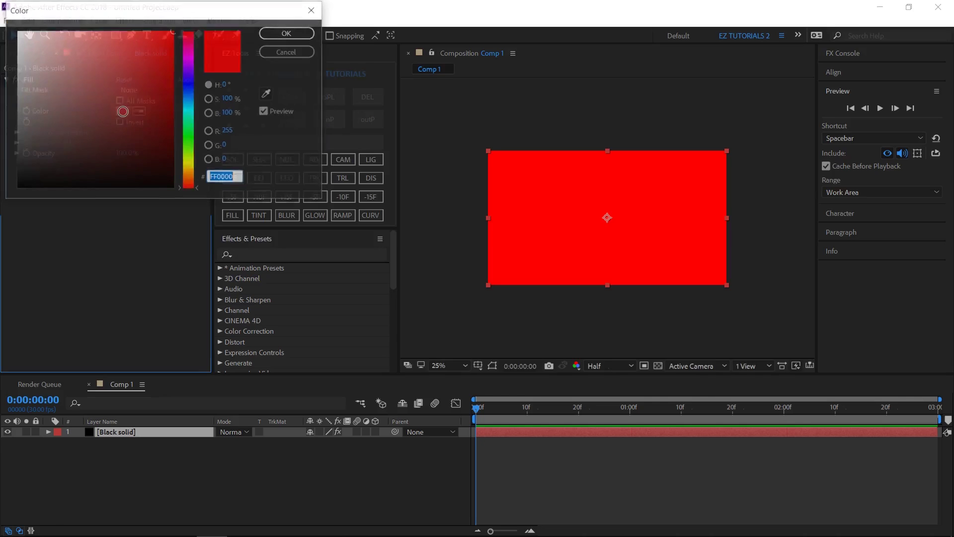
pyautogui.click(189, 97)
pyautogui.click(116, 117)
pyautogui.moveTo(116, 116); pyautogui.dragTo(115, 119)
pyautogui.click(287, 33)
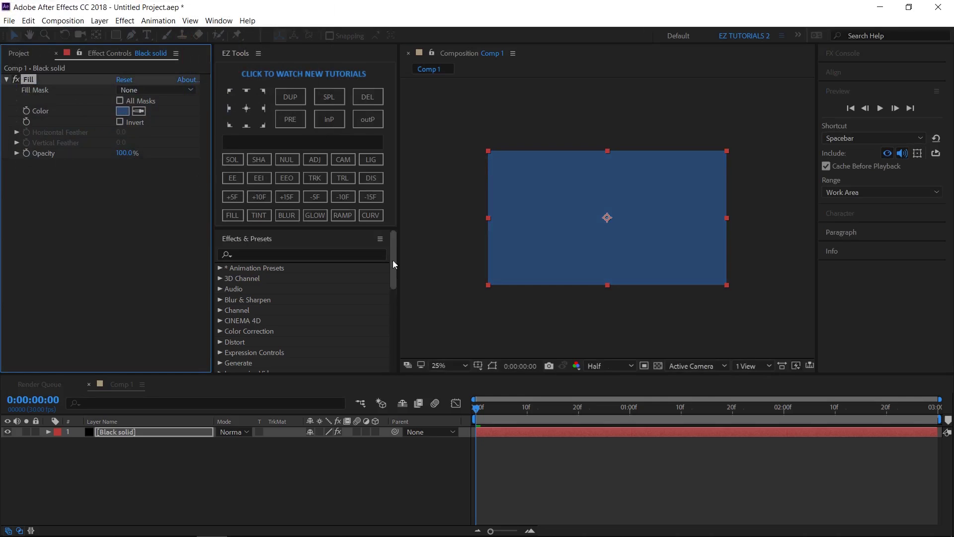
pyautogui.click(436, 366)
pyautogui.click(463, 171)
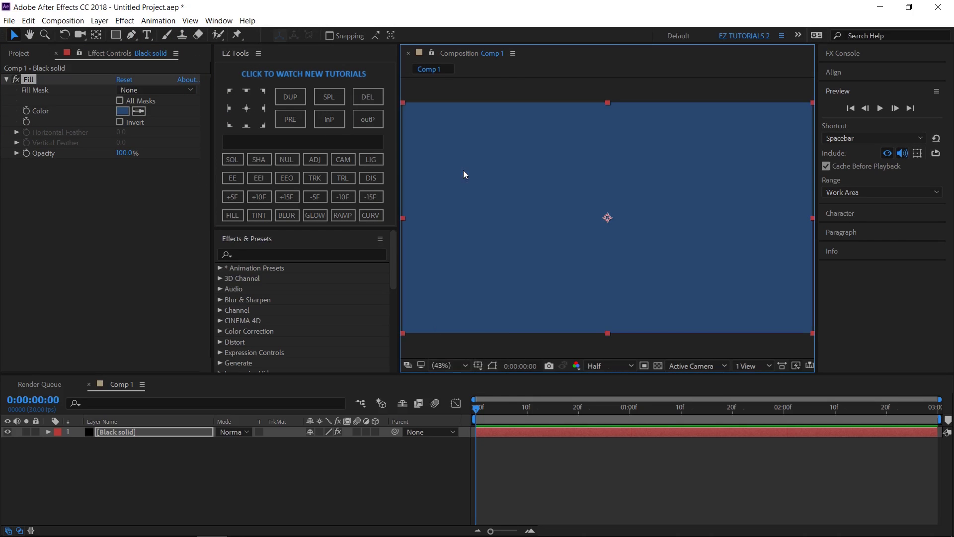
# - Add a white 'X' text layer and centre its anchor point
pyautogui.click(148, 35)
pyautogui.click(582, 213)
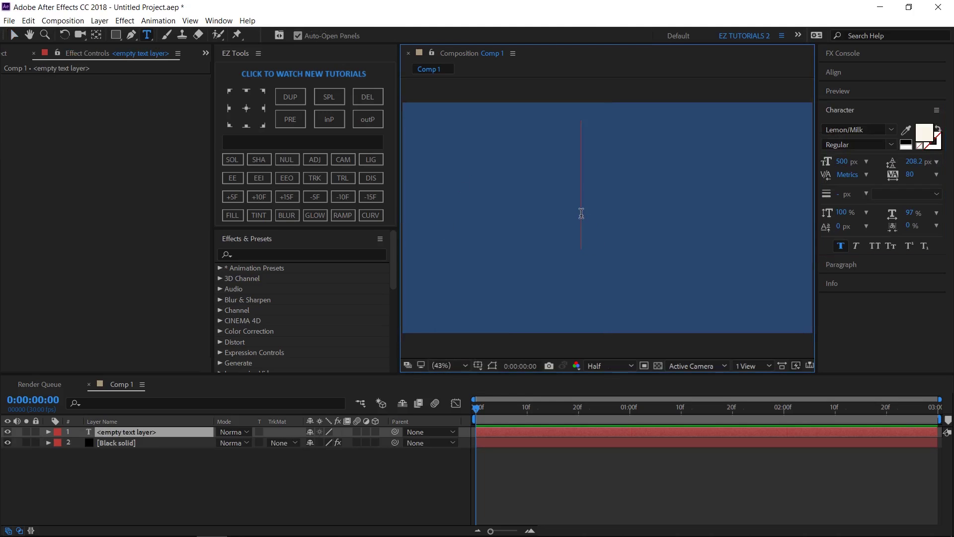
pyautogui.write('x')
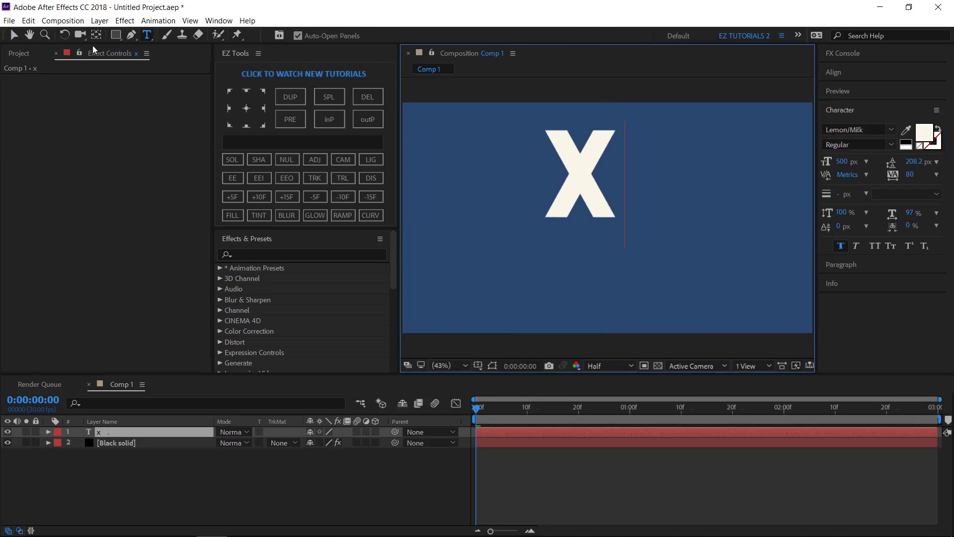
pyautogui.click(13, 36)
pyautogui.click(246, 109)
# - Align the X horizontally and vertically to the composition and make it 3D
pyautogui.click(835, 72)
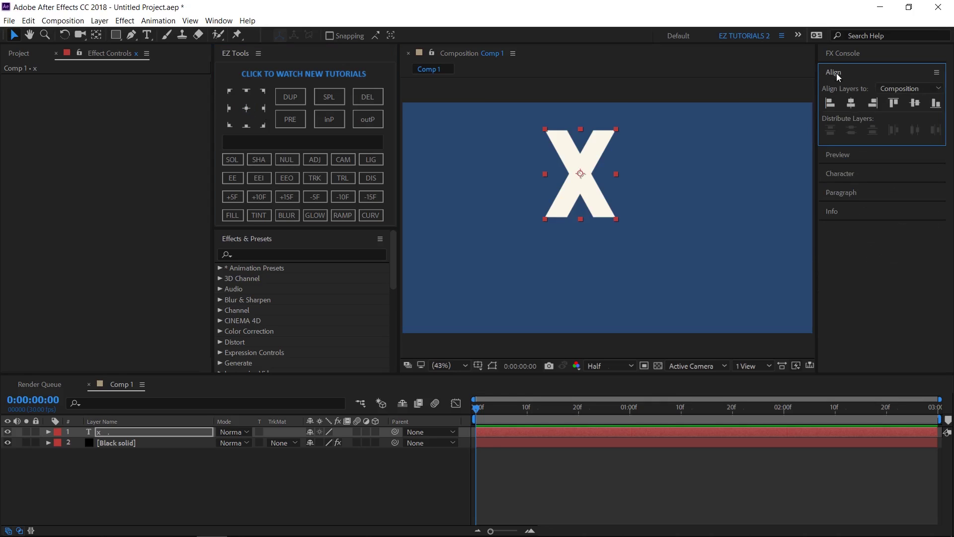
pyautogui.click(852, 104)
pyautogui.click(915, 104)
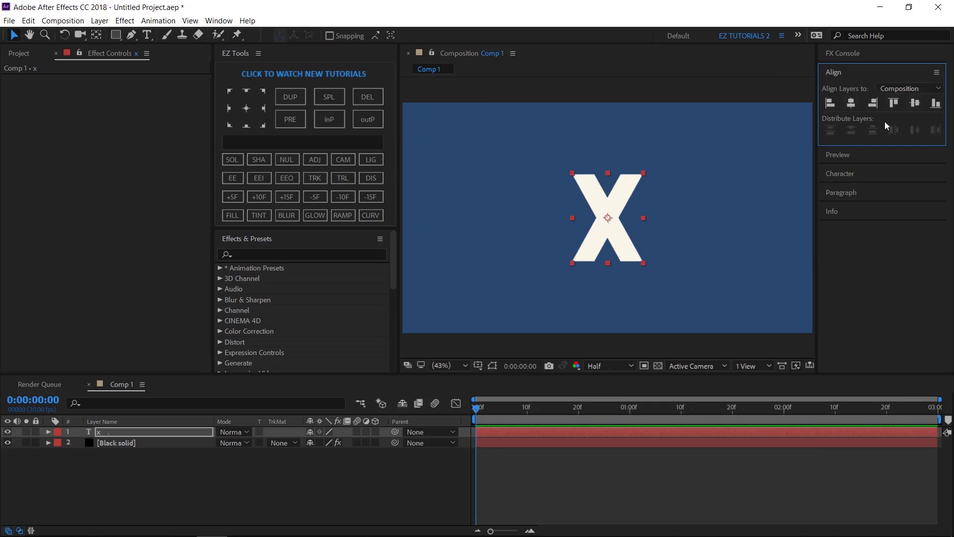
pyautogui.click(335, 474)
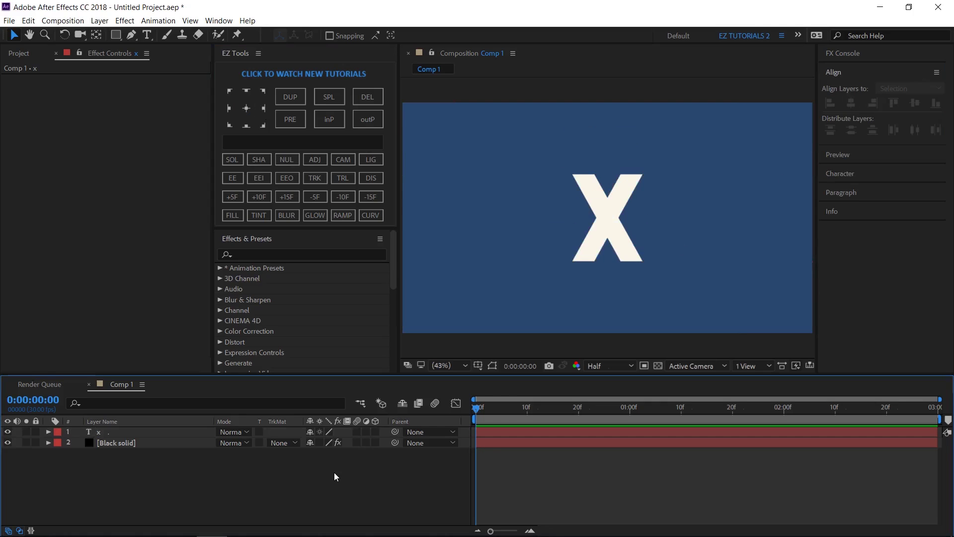
pyautogui.click(377, 431)
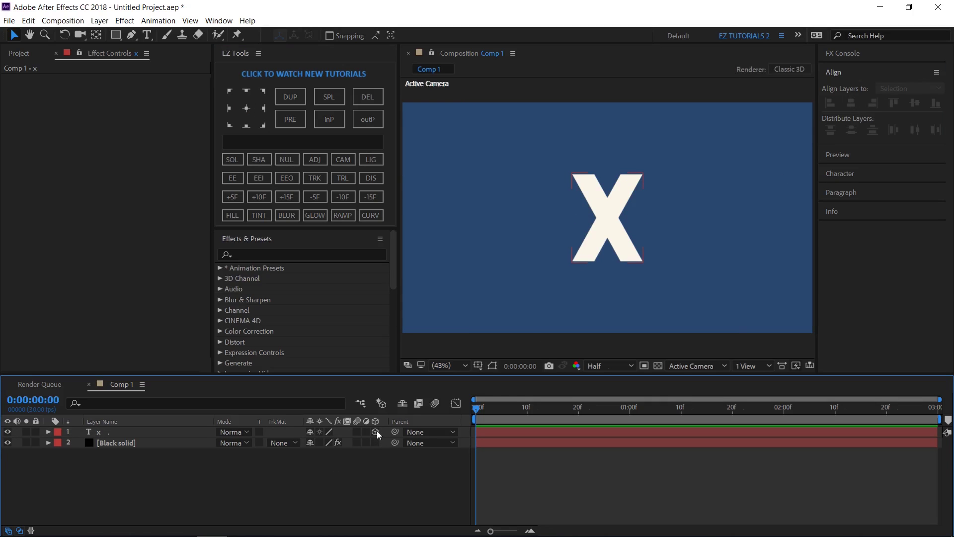
# - Switch to Top view, reveal the X's Position, and return its Z depth to 0
pyautogui.click(694, 366)
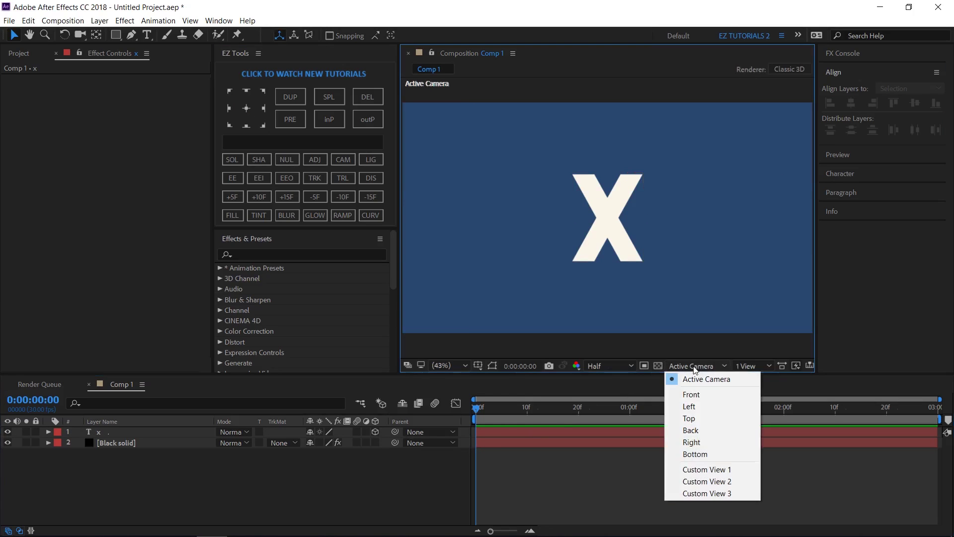
pyautogui.click(696, 419)
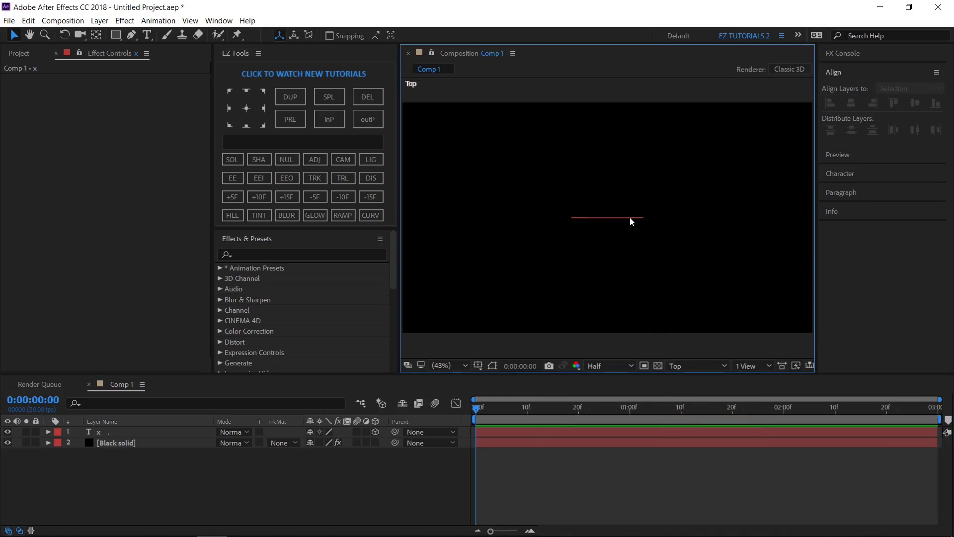
pyautogui.click(148, 432)
pyautogui.press('p')
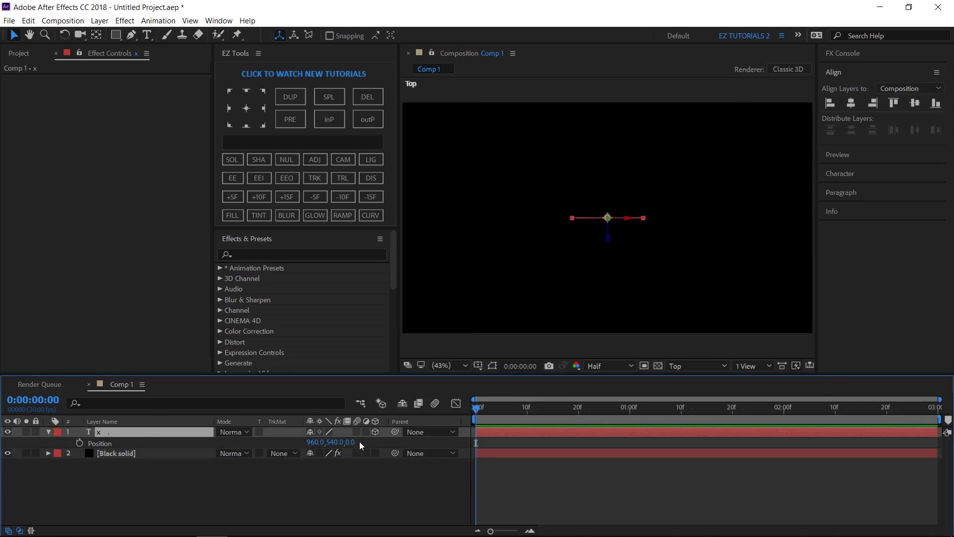
pyautogui.moveTo(340, 442)
pyautogui.mouseDown()
pyautogui.moveTo(472, 453)
pyautogui.moveTo(394, 460)
pyautogui.mouseUp()
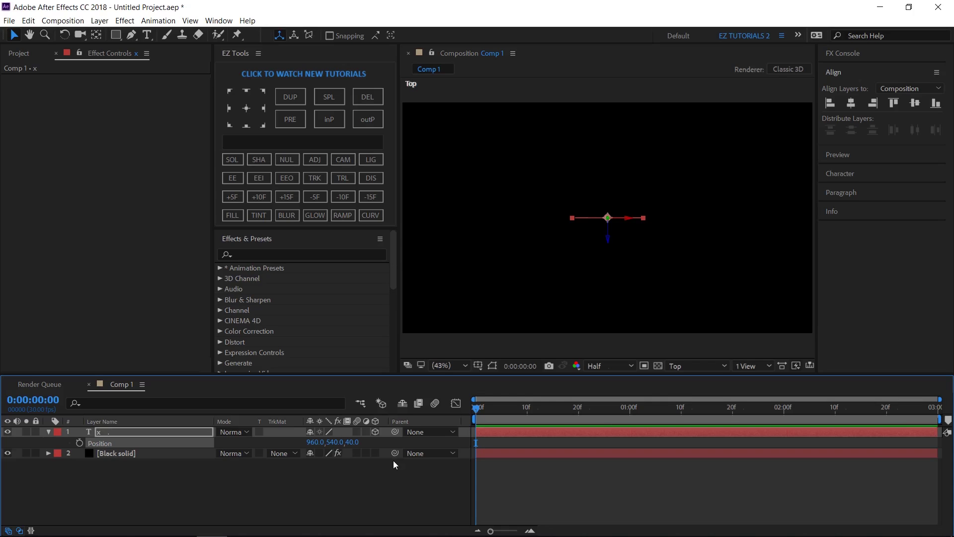
pyautogui.moveTo(393, 460); pyautogui.dragTo(383, 462)
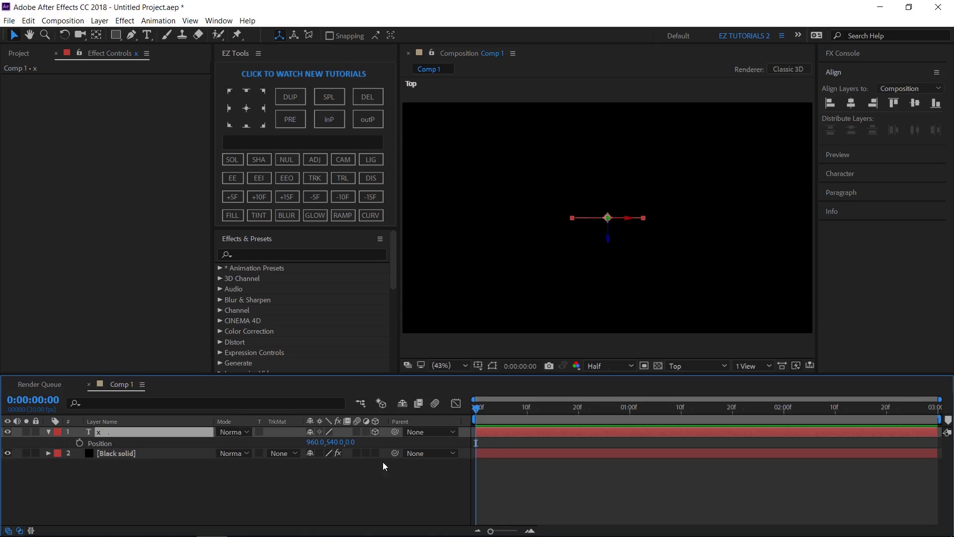
# - Separate the X's Position dimensions and drive Z Position with the 'index' expression
pyautogui.rightClick(118, 444)
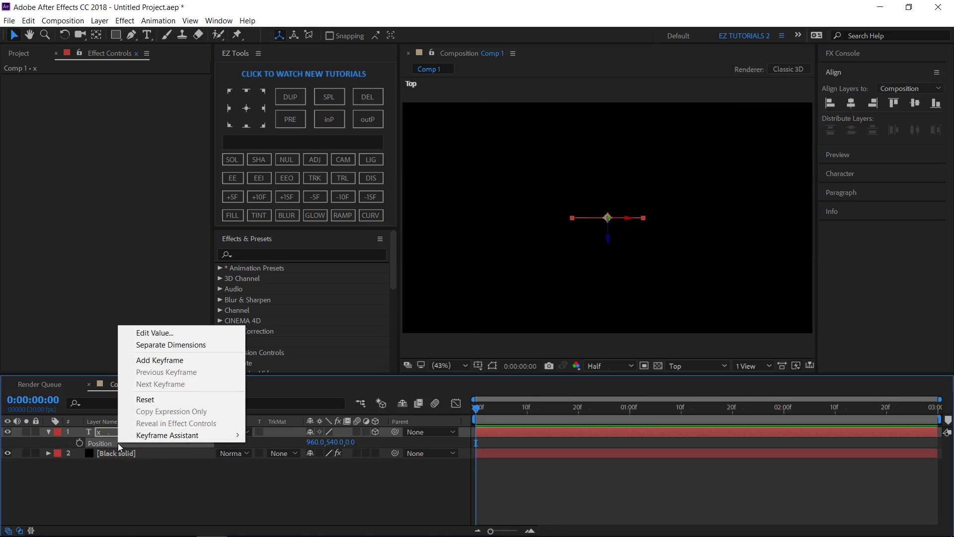
pyautogui.click(148, 344)
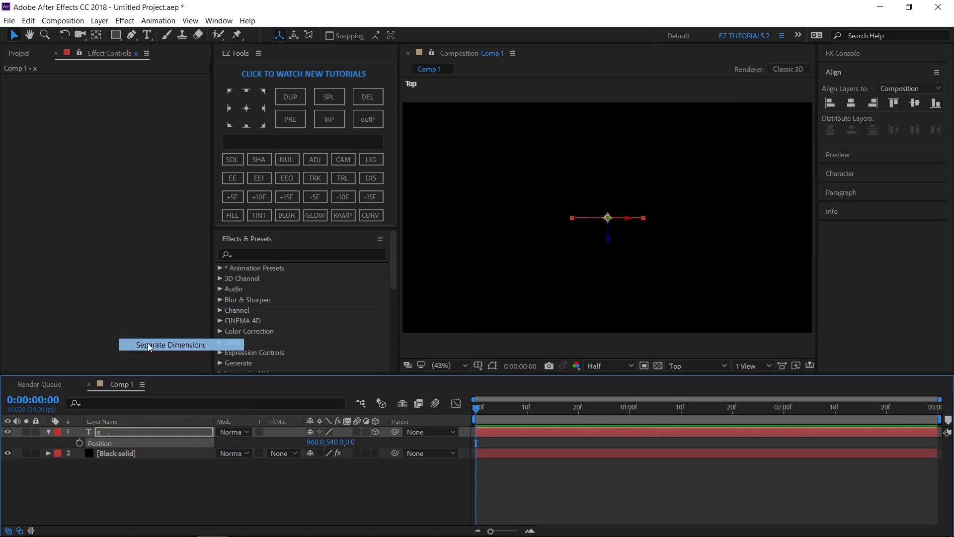
pyautogui.click(136, 510)
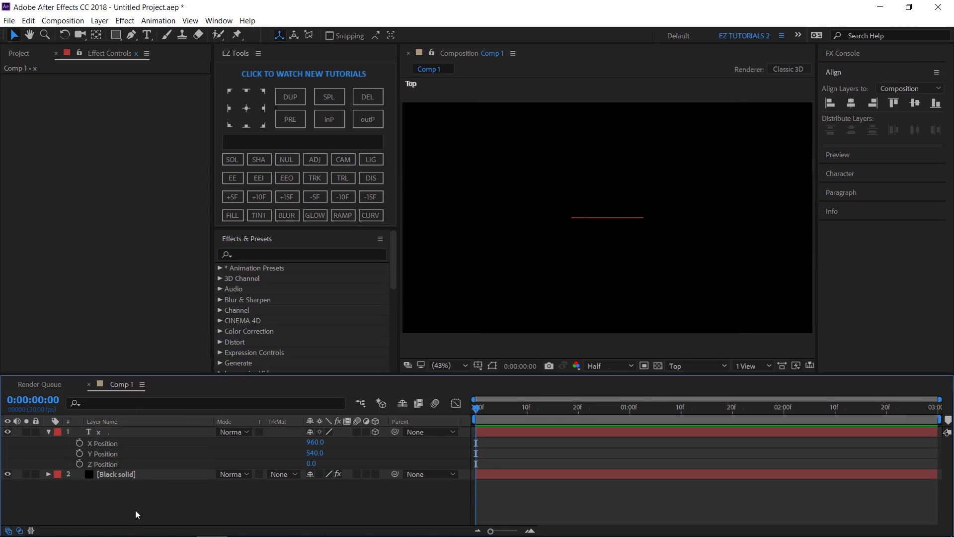
pyautogui.keyDown('alt'); pyautogui.click(81, 464); pyautogui.keyUp('alt')
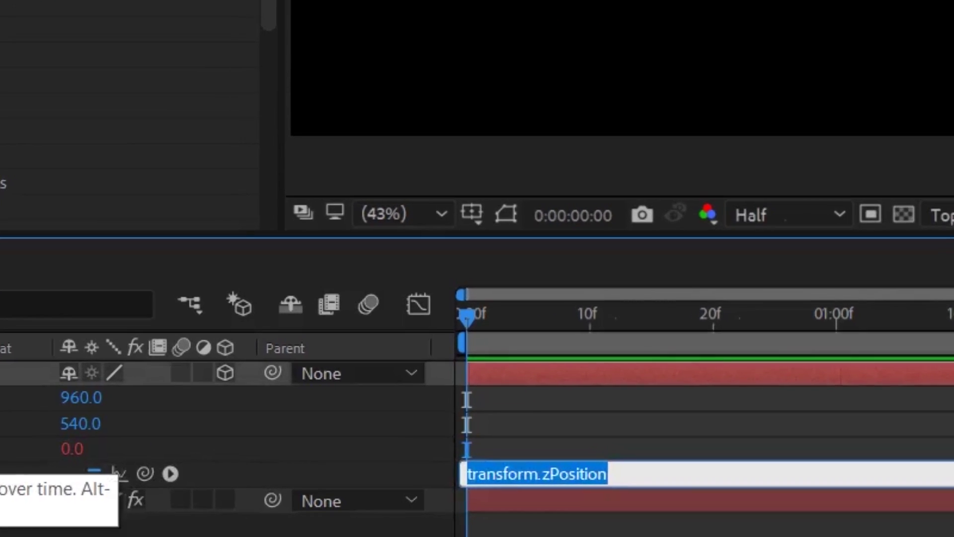
pyautogui.press('BackSpace')
pyautogui.write('ndex')
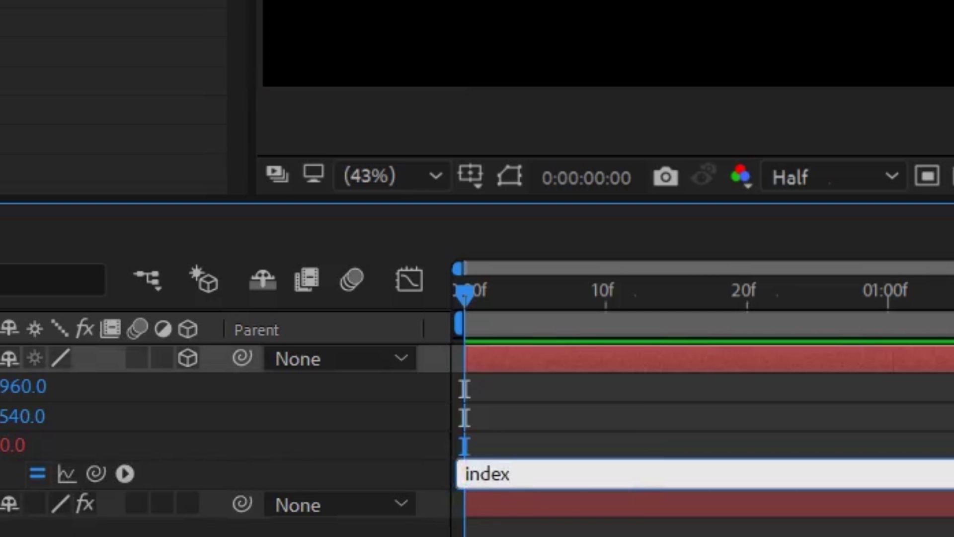
pyautogui.press('KP_Enter')
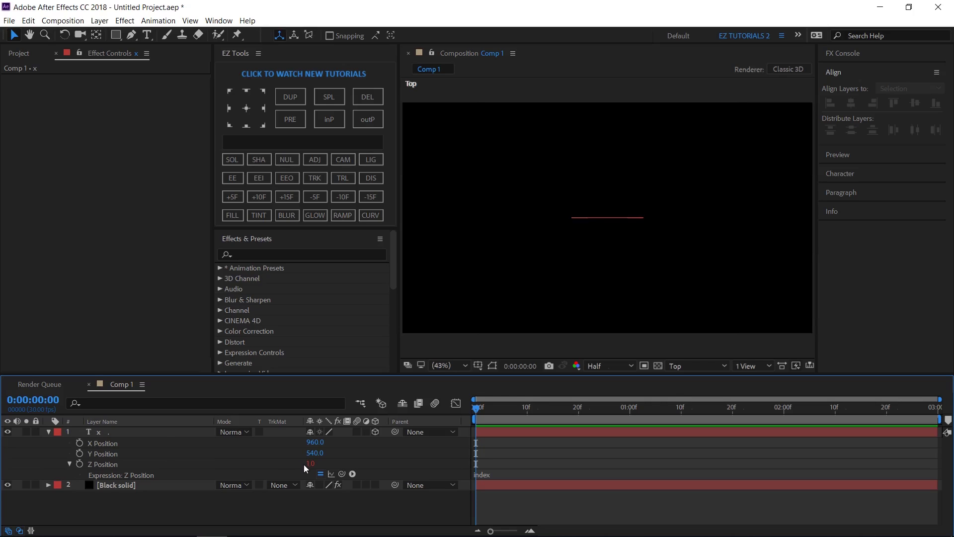
pyautogui.click(146, 431)
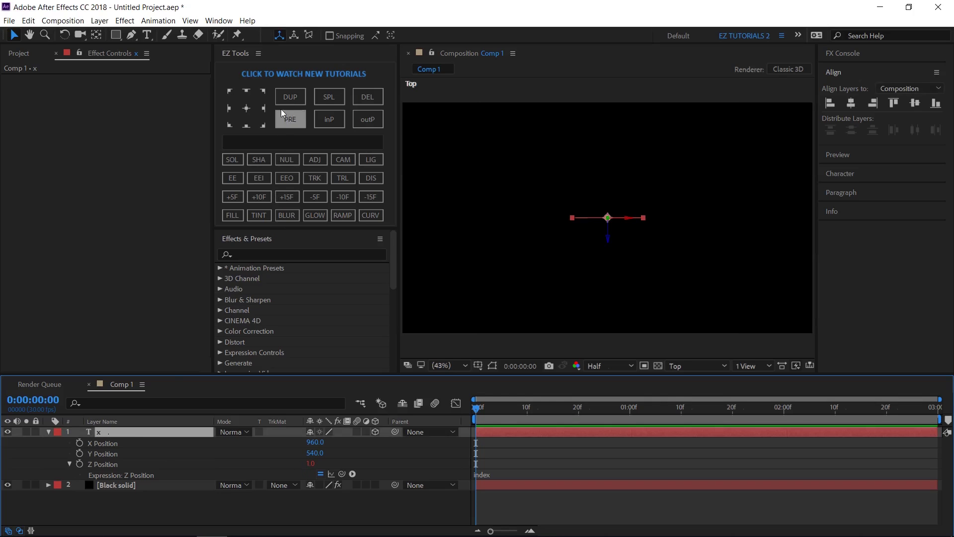
# - Duplicate the X layer repeatedly and zoom the view to 100%
pyautogui.click(290, 97)
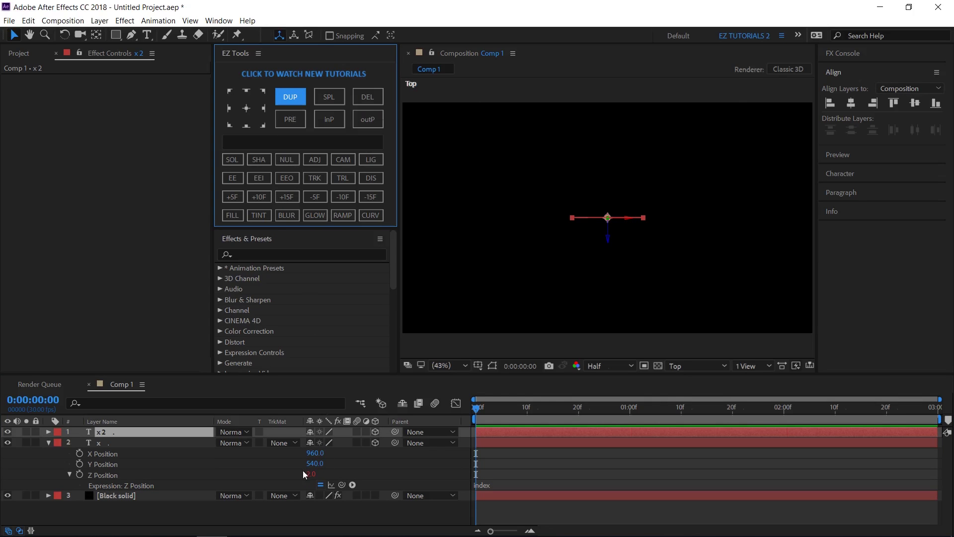
pyautogui.click(290, 101)
pyautogui.click(290, 101)
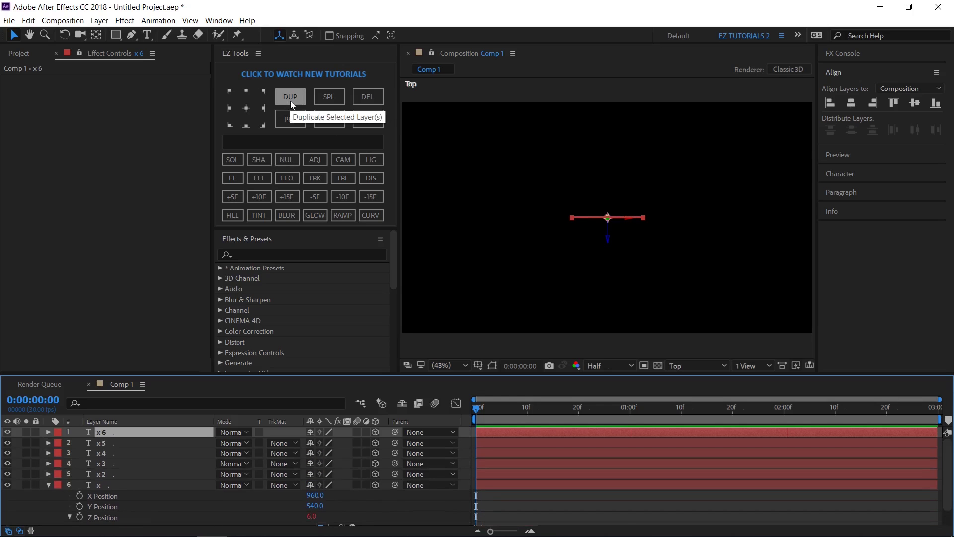
pyautogui.click(290, 101)
pyautogui.click(290, 100)
pyautogui.click(291, 100)
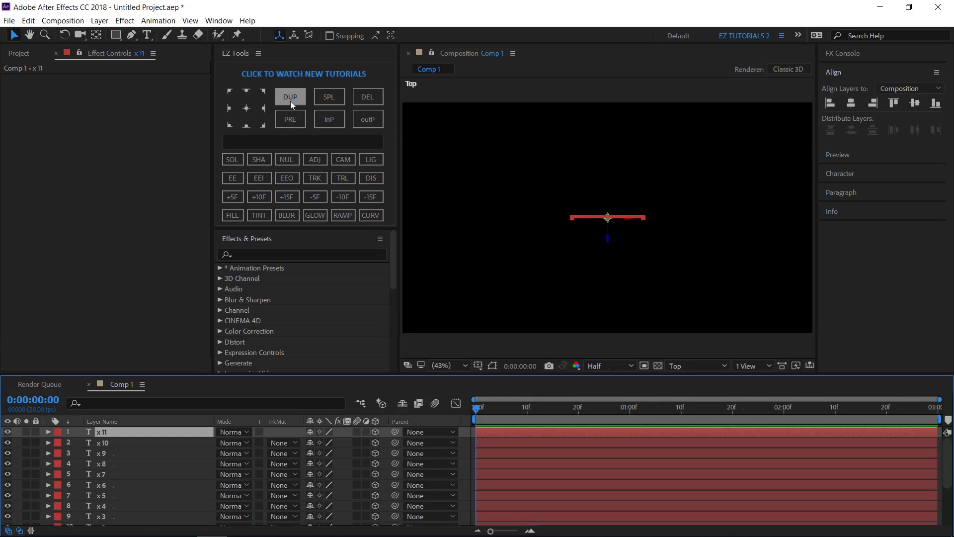
pyautogui.click(290, 101)
pyautogui.scroll(1, 578, 235)
pyautogui.press('/')
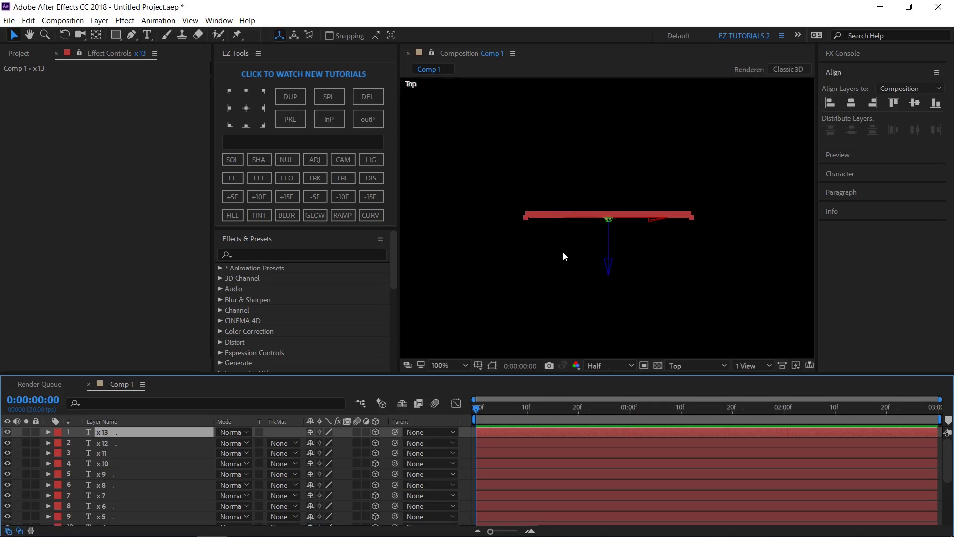
# - Switch to Custom View 1 at Full resolution and select the duplicate copies
pyautogui.click(679, 365)
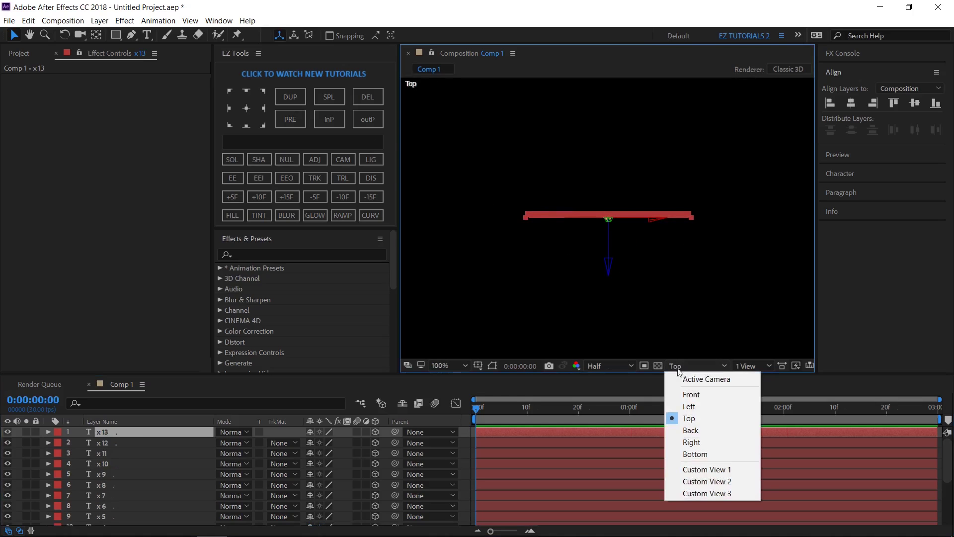
pyautogui.click(691, 469)
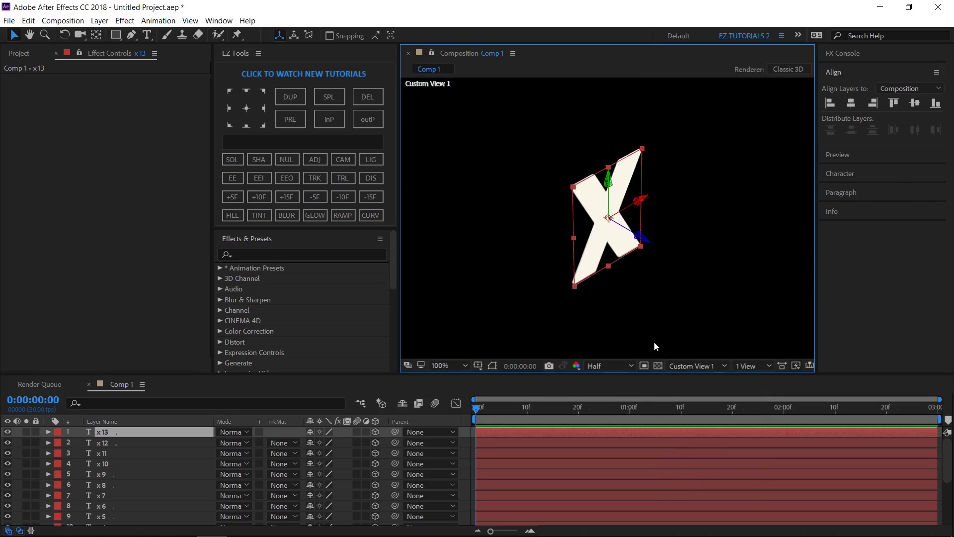
pyautogui.click(557, 282)
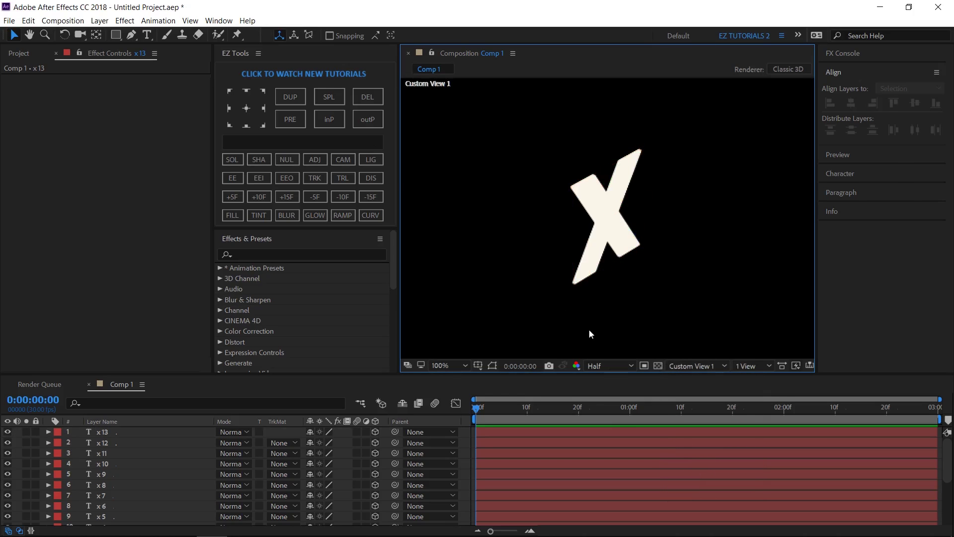
pyautogui.click(601, 366)
pyautogui.click(609, 396)
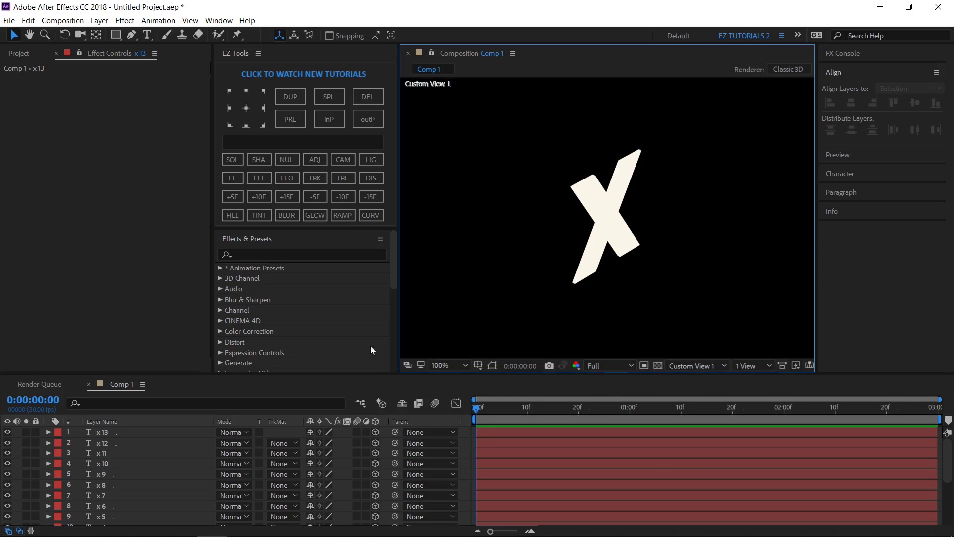
pyautogui.click(141, 432)
pyautogui.press('e')
pyautogui.press('e')
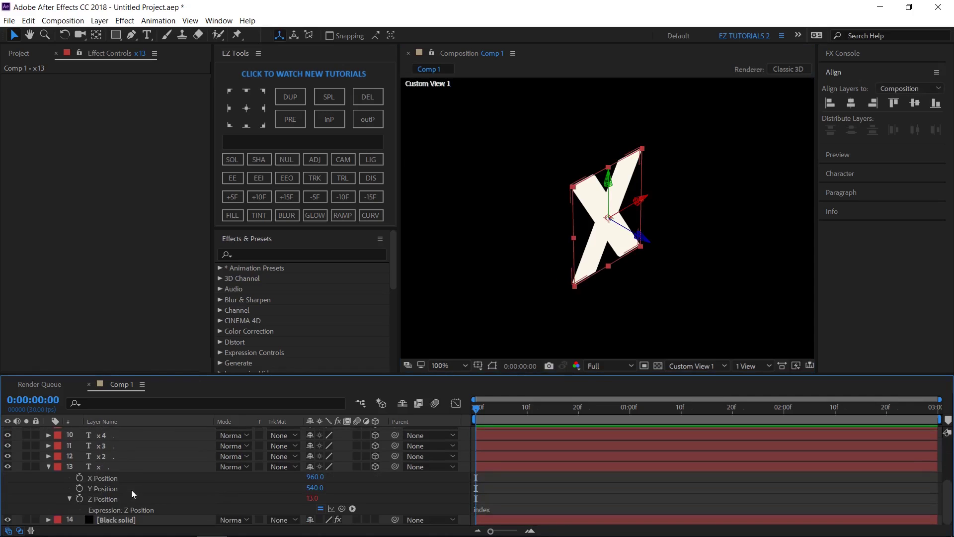
pyautogui.keyDown('shift'); pyautogui.click(107, 456); pyautogui.keyUp('shift')
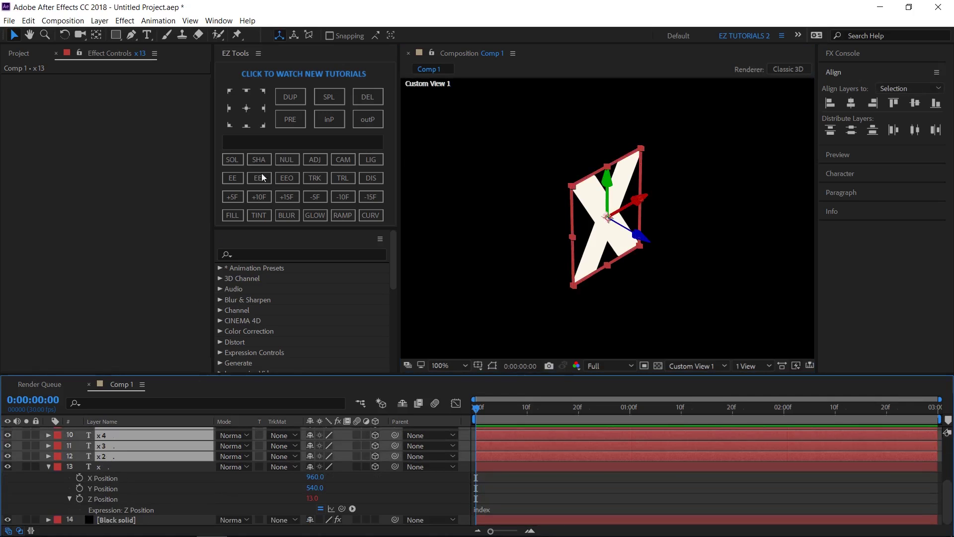
# - Delete the extra copies, then apply Levels to the X with Output White 215
pyautogui.click(365, 97)
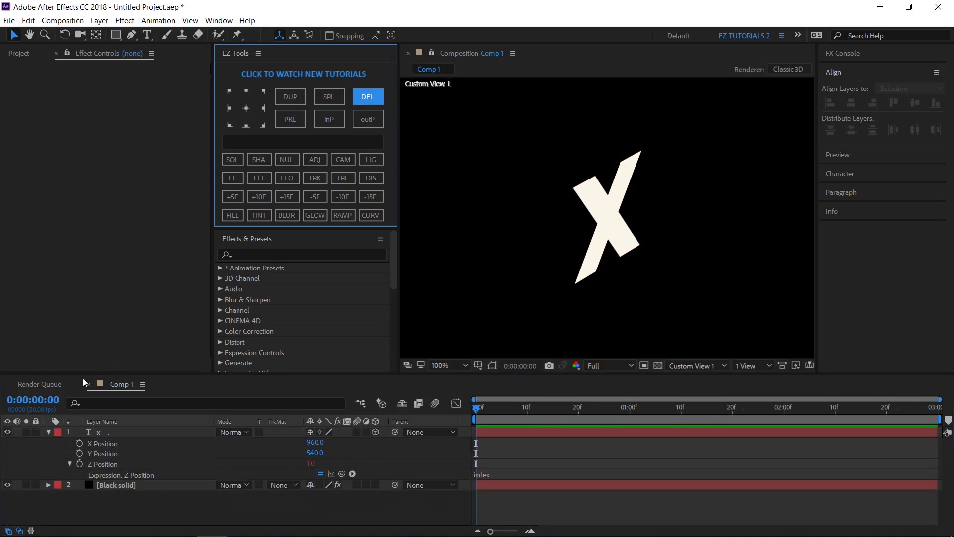
pyautogui.click(49, 432)
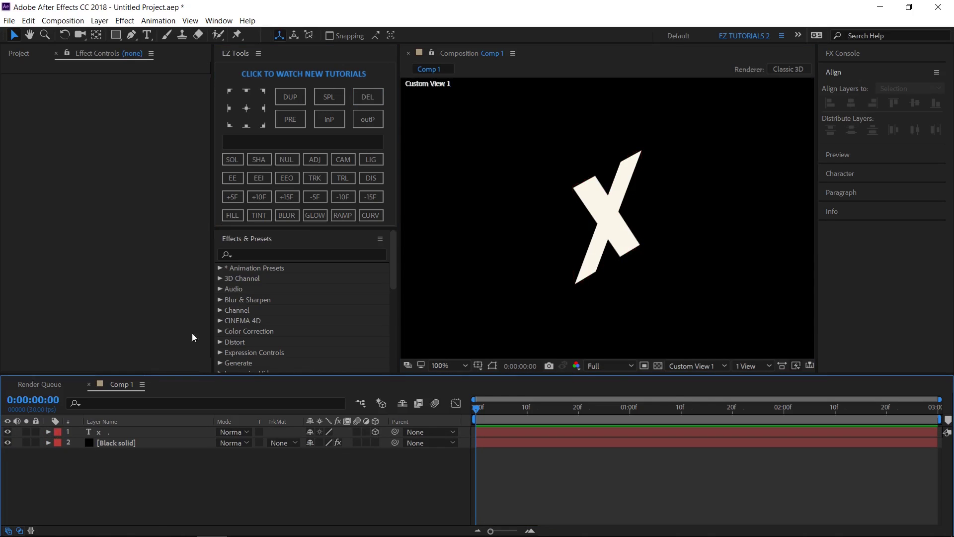
pyautogui.click(275, 254)
pyautogui.write('levels')
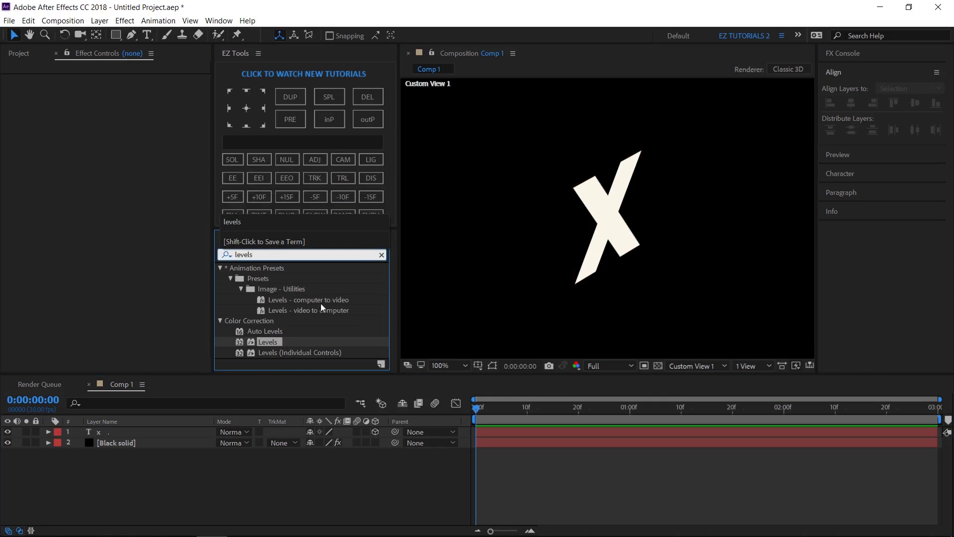
pyautogui.moveTo(267, 342); pyautogui.dragTo(125, 431)
pyautogui.click(123, 218)
pyautogui.write('215')
pyautogui.press('Return')
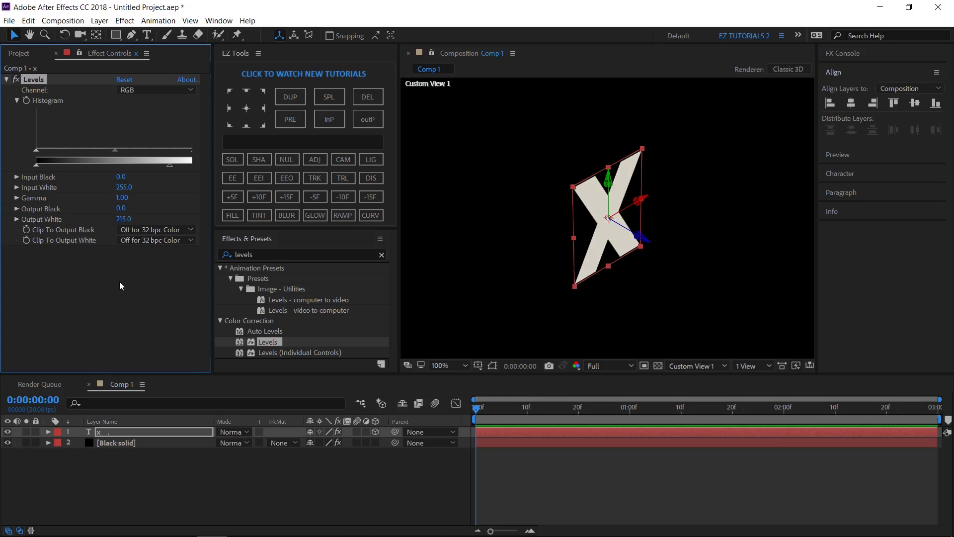
# - Duplicate the X layer until twenty copies, x through x 20, exist
pyautogui.click(134, 433)
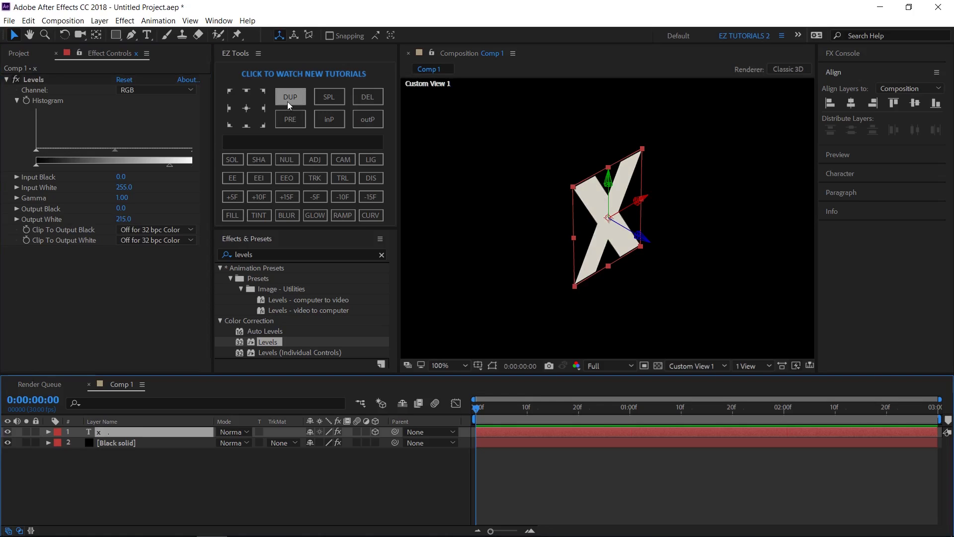
pyautogui.hotkey('ctrl', 'd')
pyautogui.hotkey('ctrl', 'd')
pyautogui.hotkey('ctrl', 'd')
pyautogui.hotkey('ctrl', 'd')
pyautogui.hotkey('ctrl', 'd')
pyautogui.hotkey('ctrl', 'd')
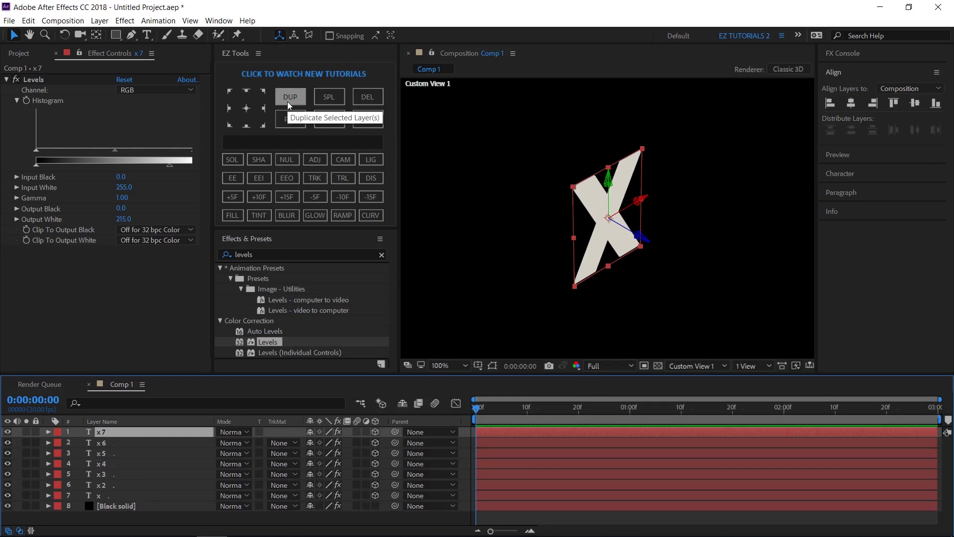
pyautogui.click(287, 101)
pyautogui.click(287, 101)
pyautogui.click(287, 102)
pyautogui.click(288, 101)
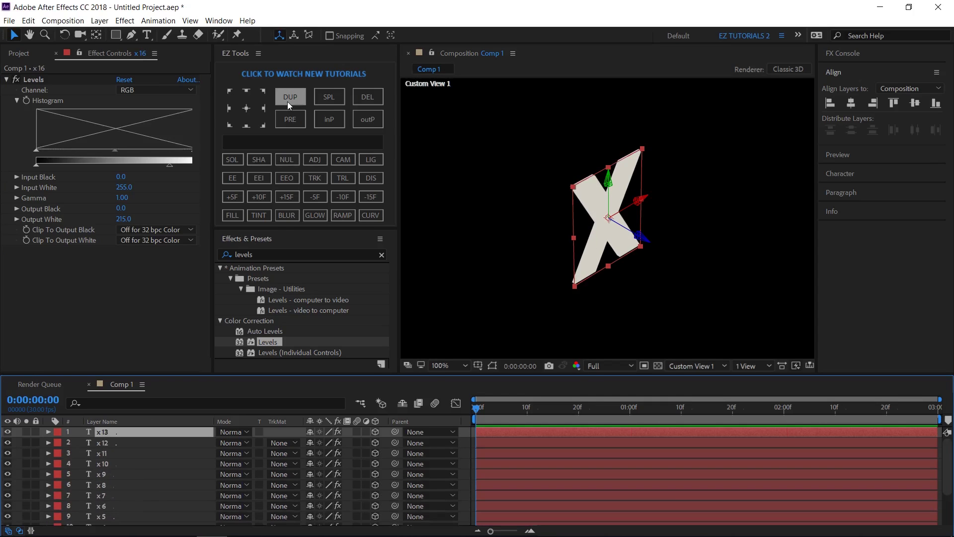
pyautogui.click(287, 102)
pyautogui.click(287, 101)
pyautogui.click(286, 101)
pyautogui.click(288, 101)
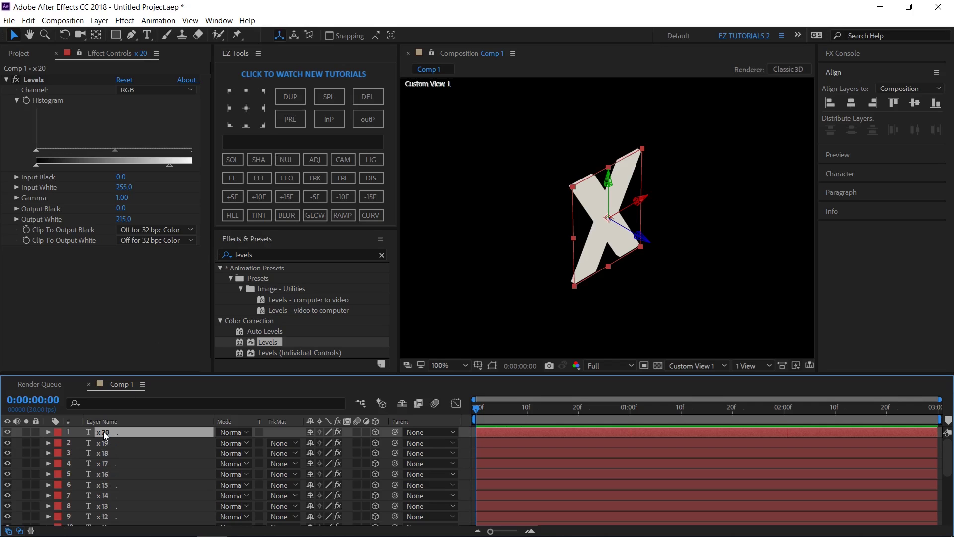
# - Remove Levels from the top and bottom copies, then select layers 13–20
pyautogui.click(62, 80)
pyautogui.press('Delete')
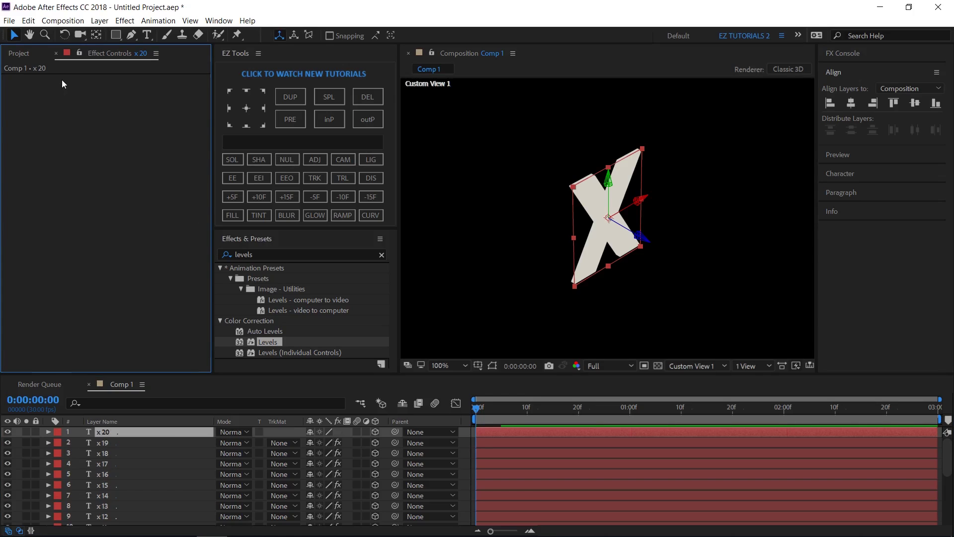
pyautogui.scroll(-4, 112, 457)
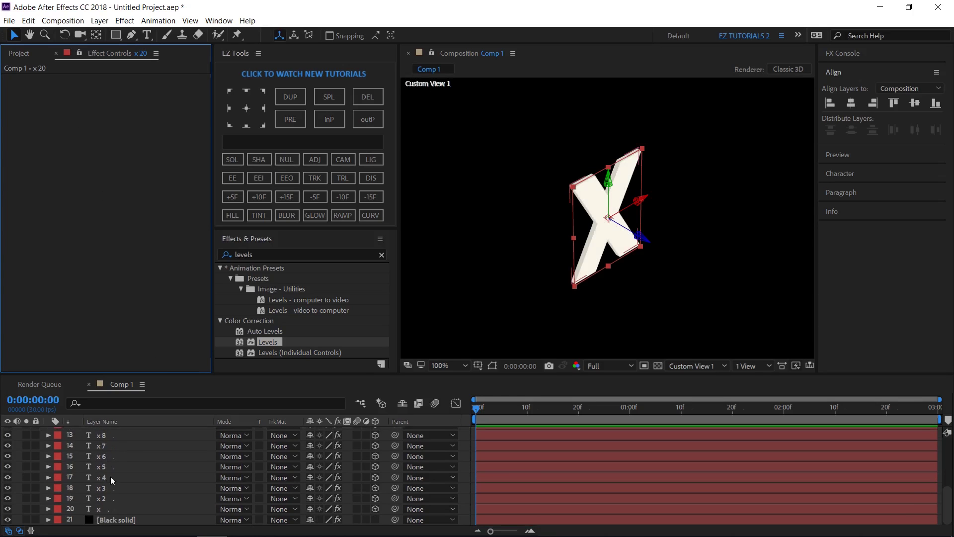
pyautogui.click(103, 510)
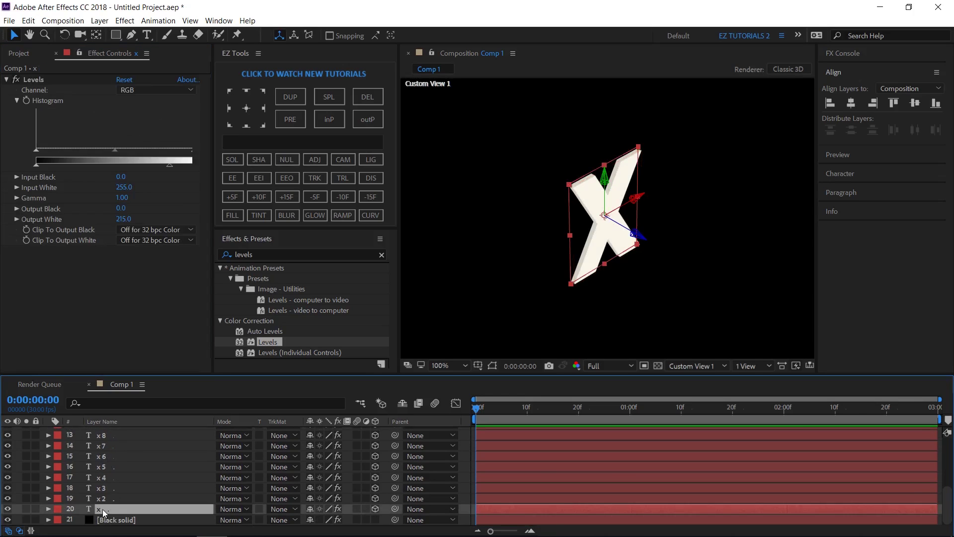
pyautogui.click(43, 79)
pyautogui.press('Delete')
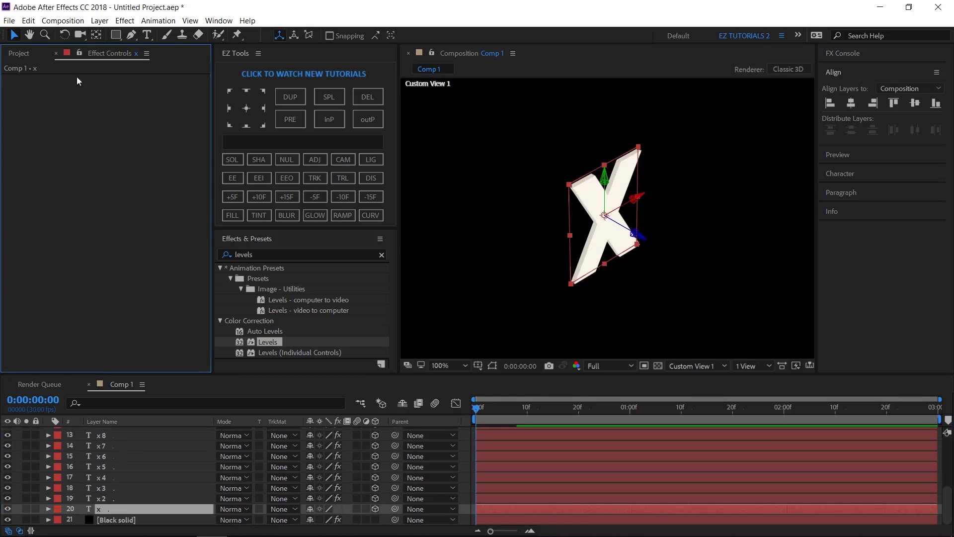
pyautogui.press('.')
pyautogui.press('.')
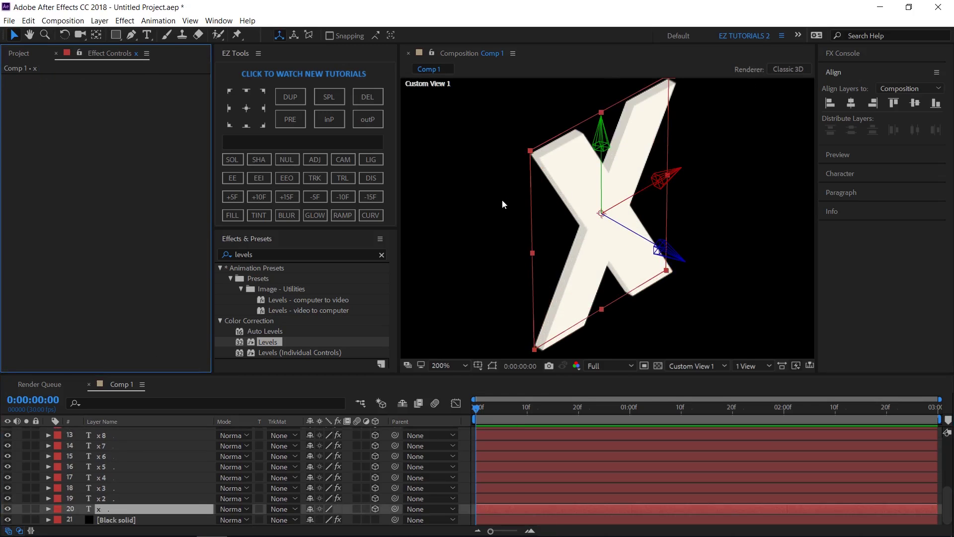
pyautogui.click(503, 200)
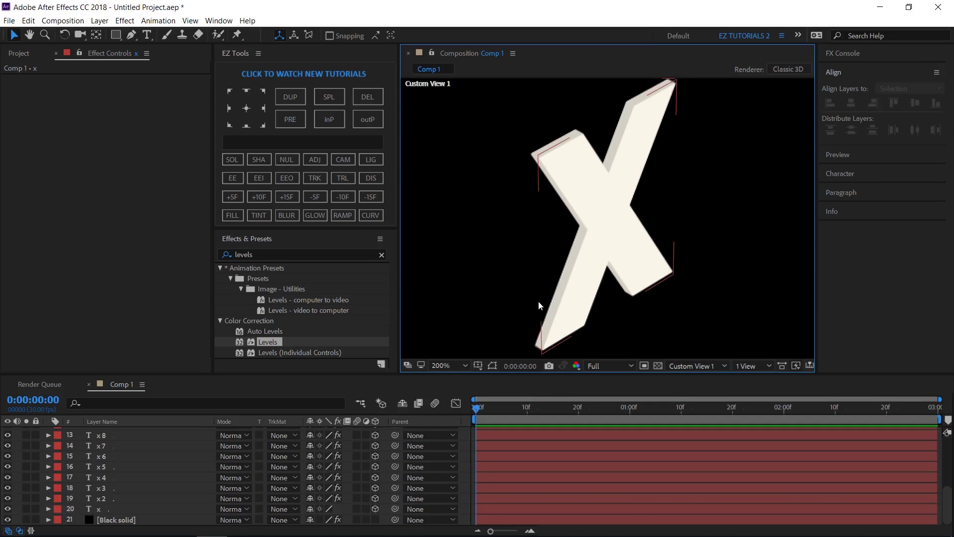
pyautogui.press(',')
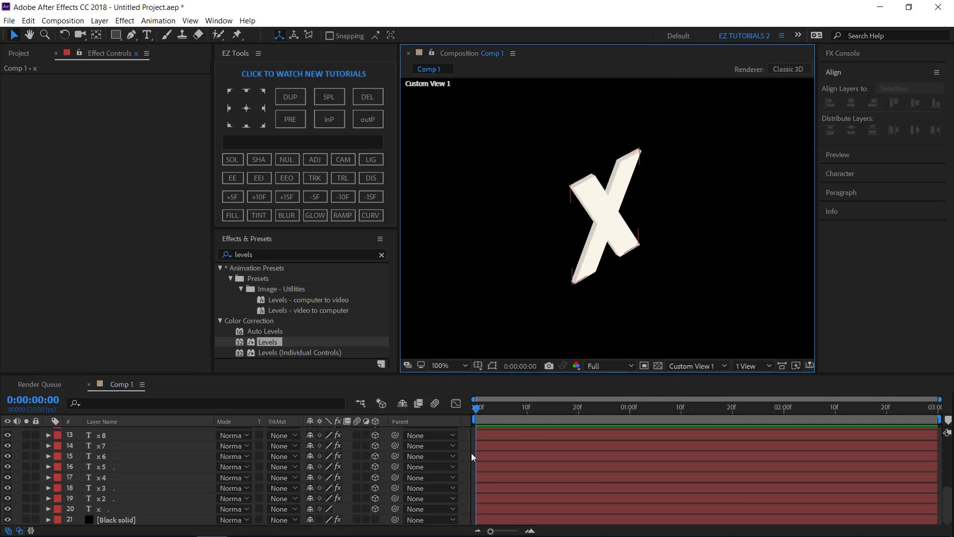
pyautogui.scroll(5, 101, 465)
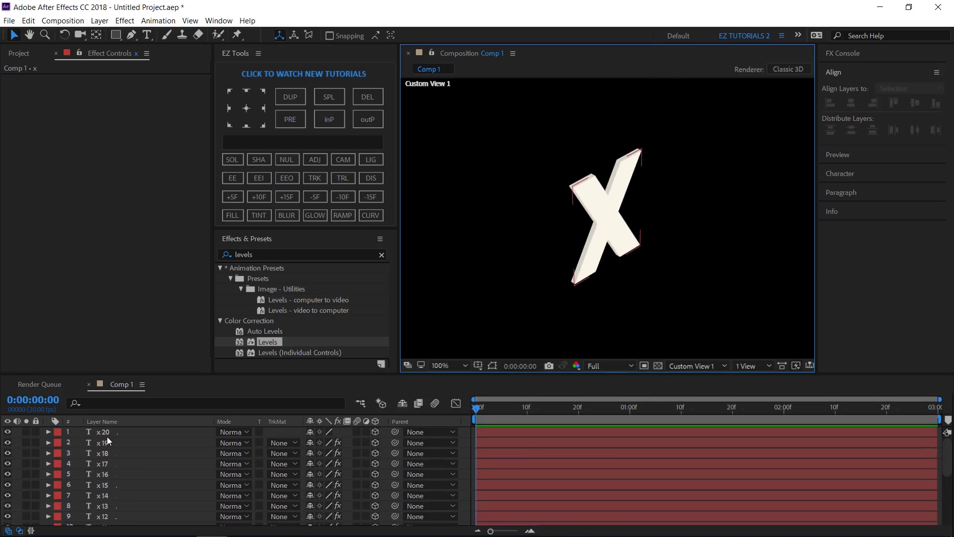
pyautogui.click(107, 436)
pyautogui.scroll(-5, 111, 477)
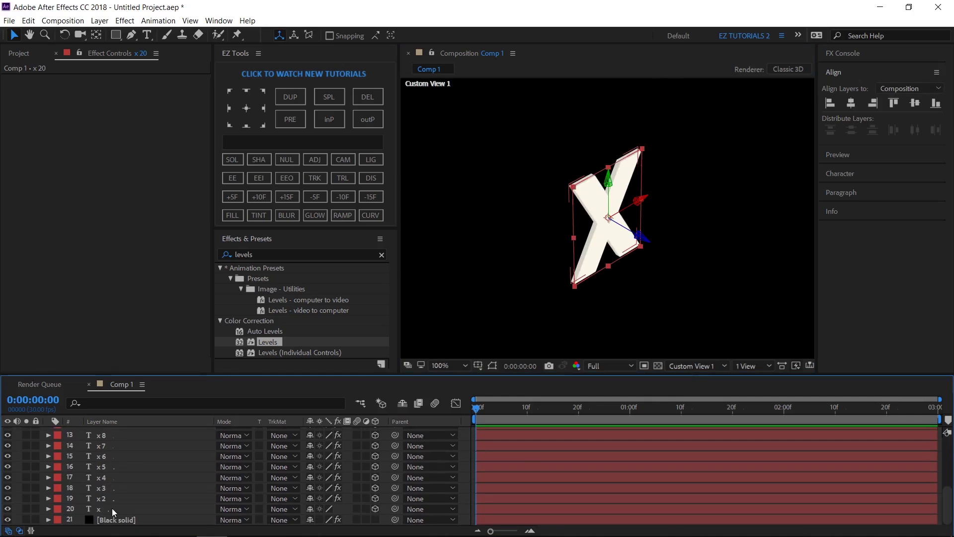
pyautogui.keyDown('shift'); pyautogui.click(111, 508); pyautogui.keyUp('shift')
# - Precompose the selected copies as 'Extrusion', with 3D and Collapse Transformations enabled
pyautogui.click(288, 141)
pyautogui.write('Extrusion')
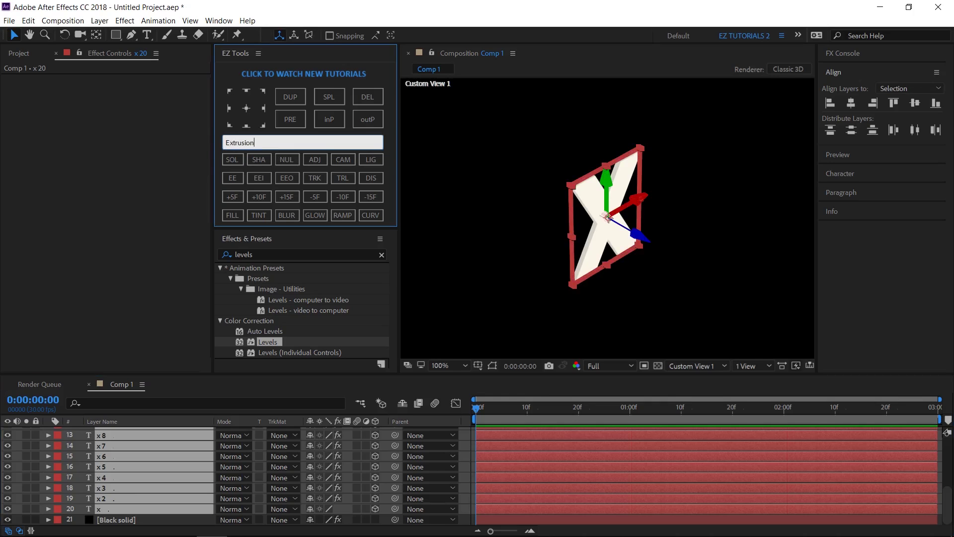
pyautogui.click(290, 120)
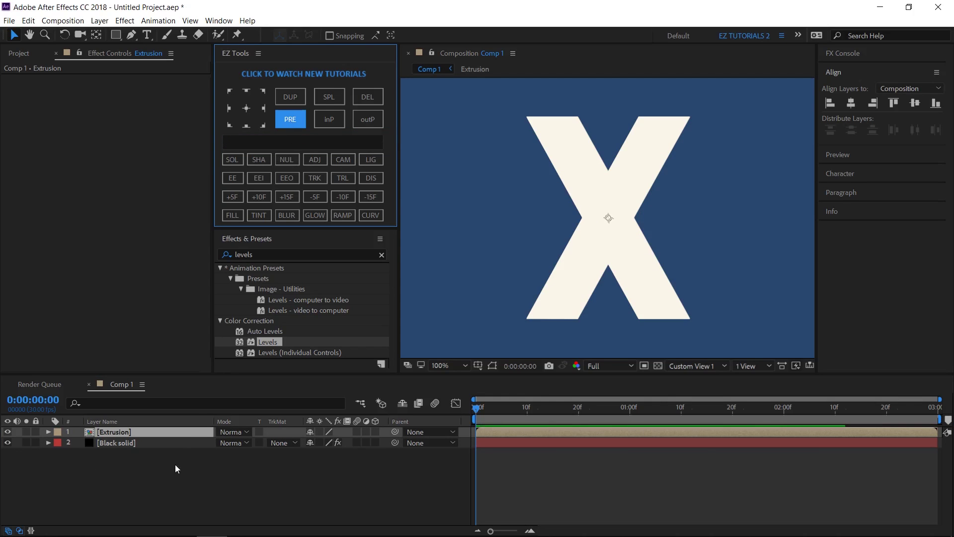
pyautogui.click(375, 431)
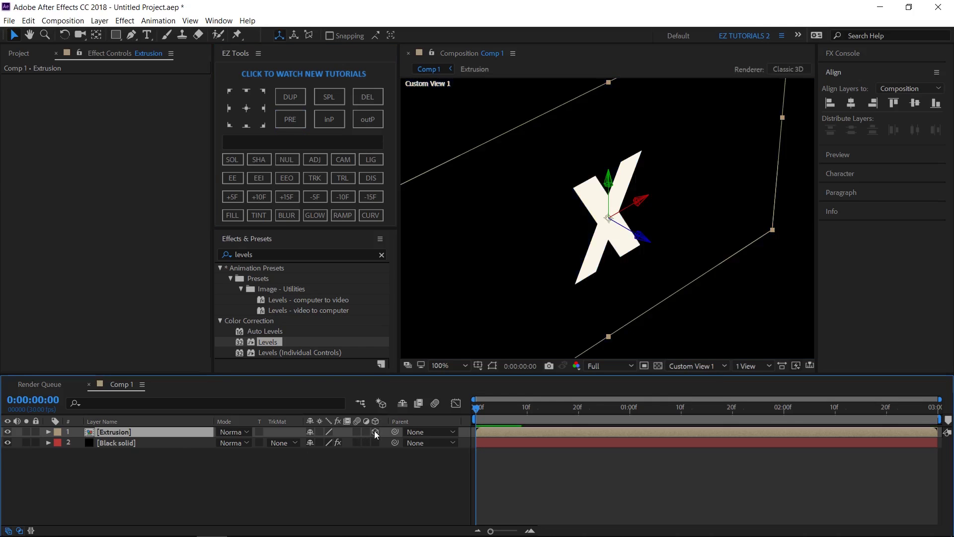
pyautogui.scroll(3, 552, 294)
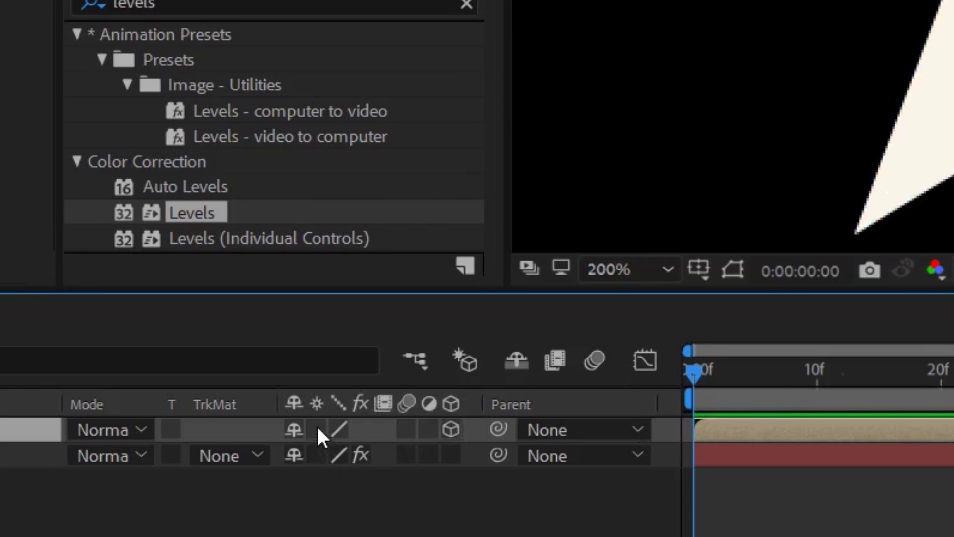
pyautogui.click(317, 430)
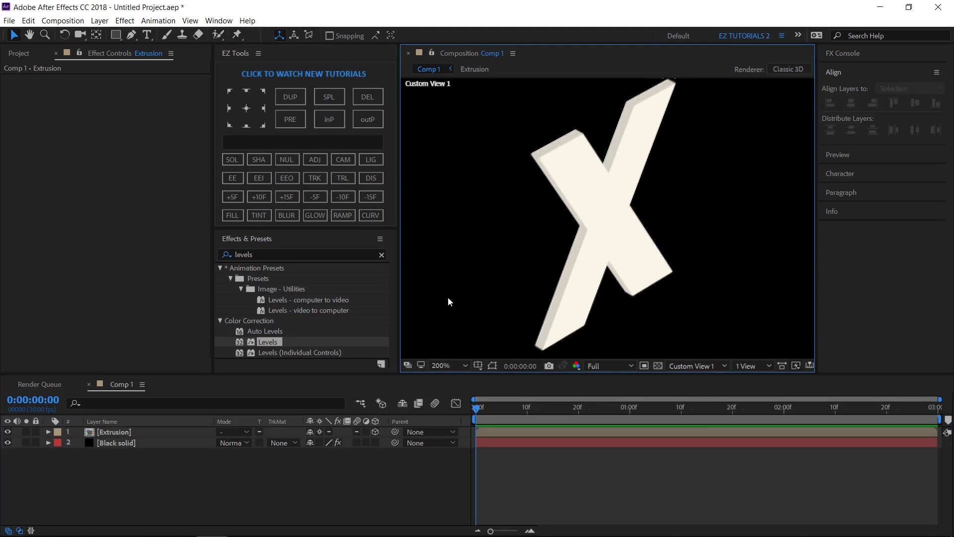
pyautogui.press('/')
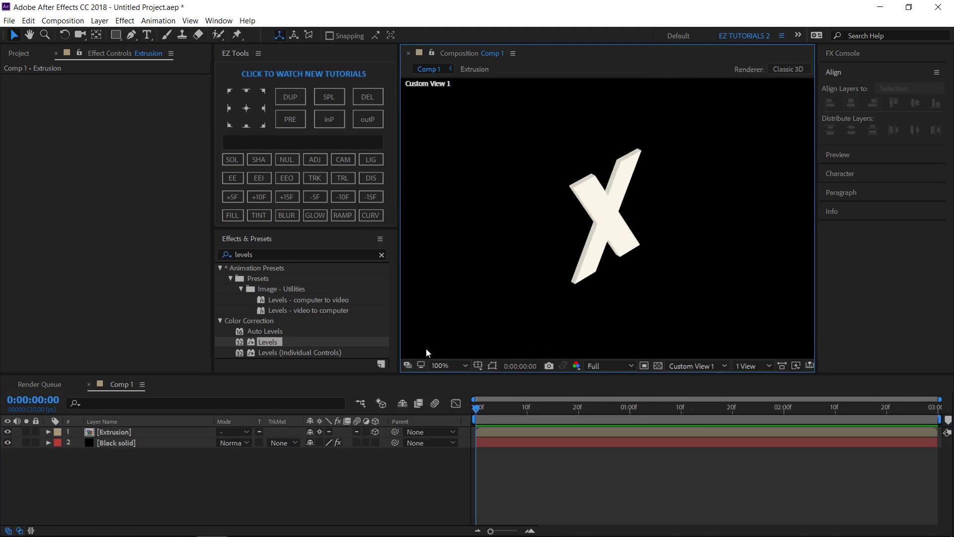
pyautogui.click(135, 435)
pyautogui.click(133, 431)
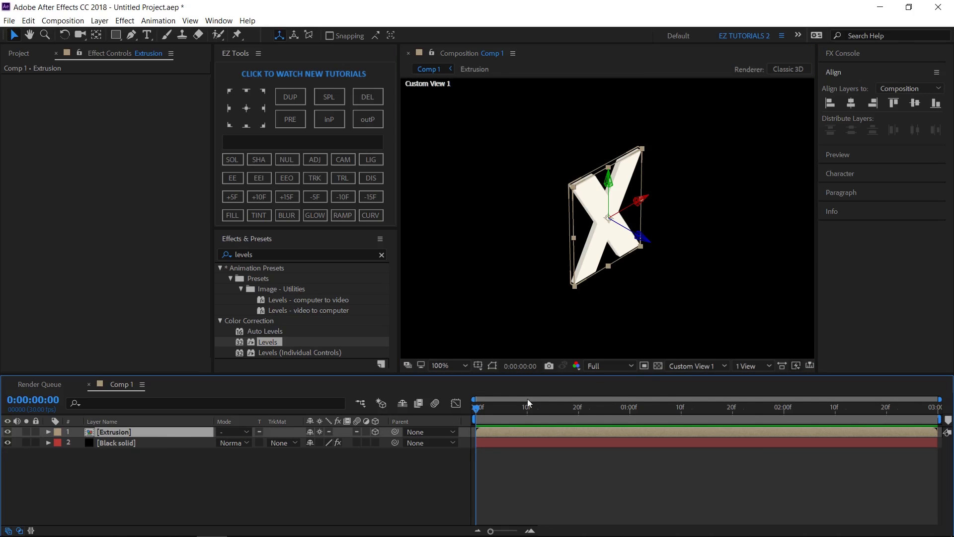
# - Switch to Left view and set the Extrusion layer's anchor point Z to 10
pyautogui.click(676, 367)
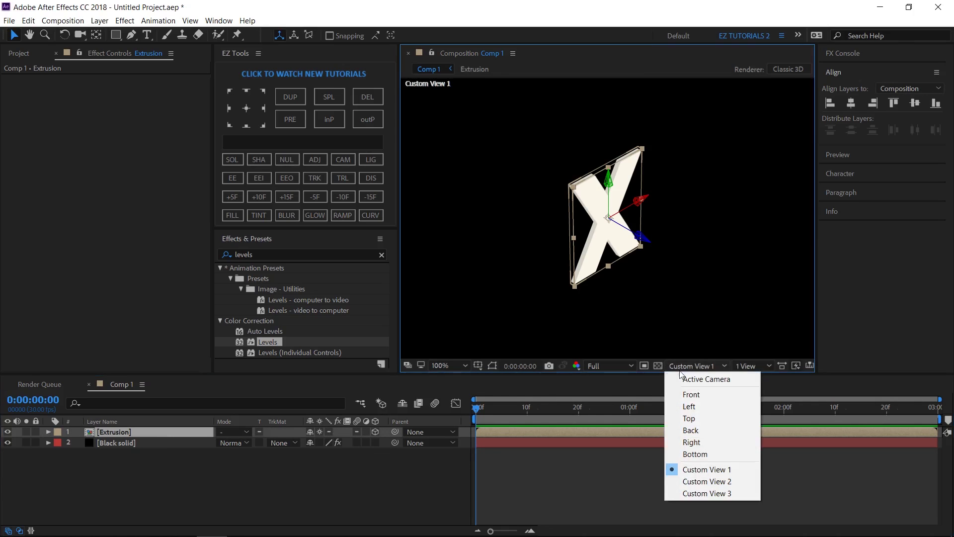
pyautogui.click(692, 410)
pyautogui.press('.')
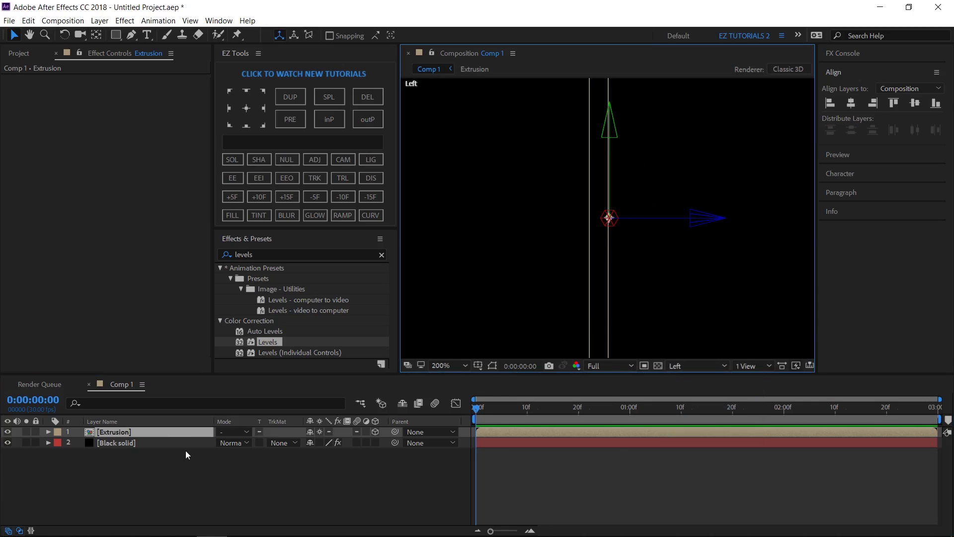
pyautogui.press('a')
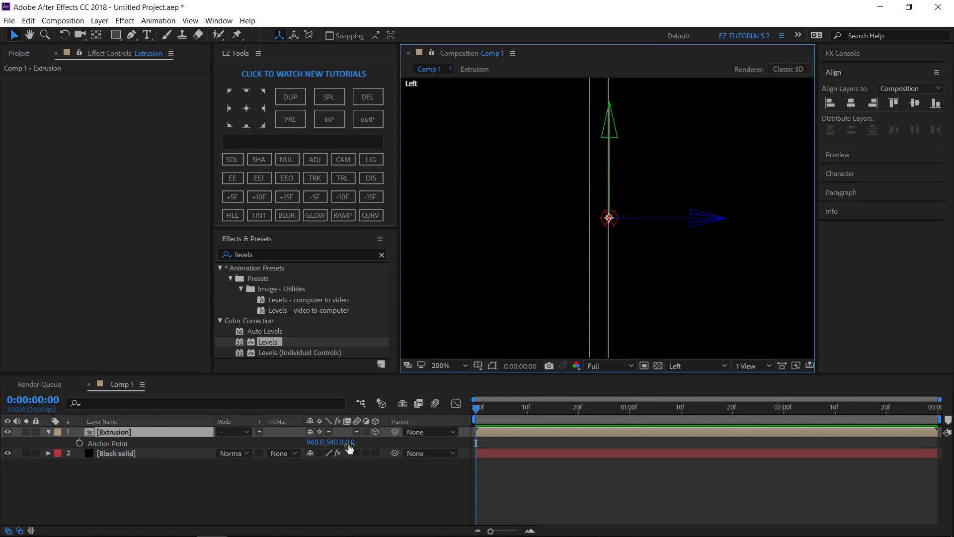
pyautogui.moveTo(351, 442); pyautogui.dragTo(359, 444)
pyautogui.click(360, 443)
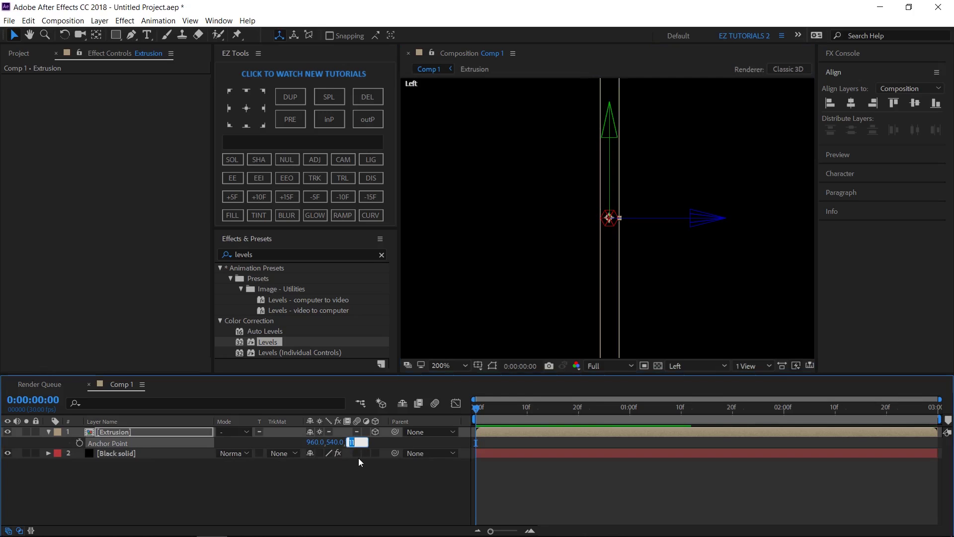
pyautogui.write('10')
pyautogui.press('Return')
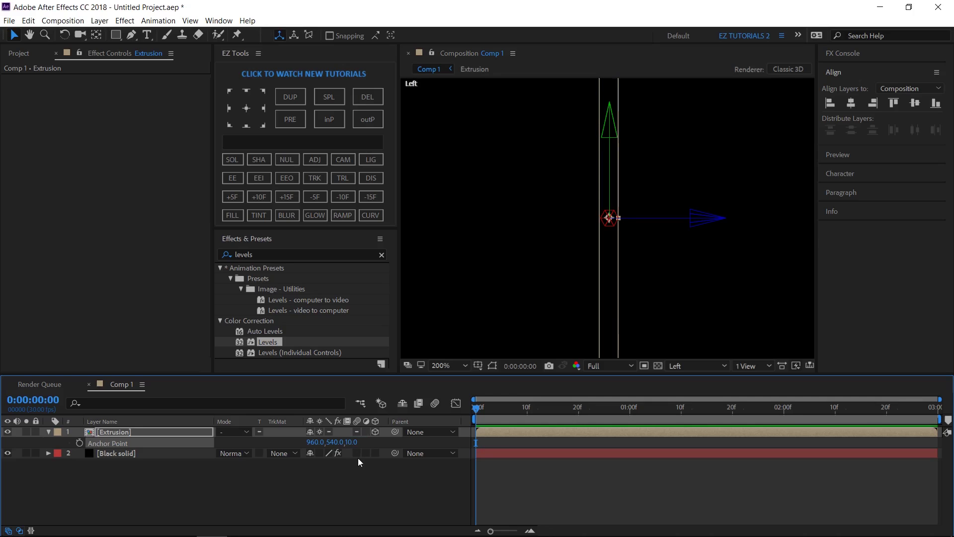
pyautogui.click(496, 270)
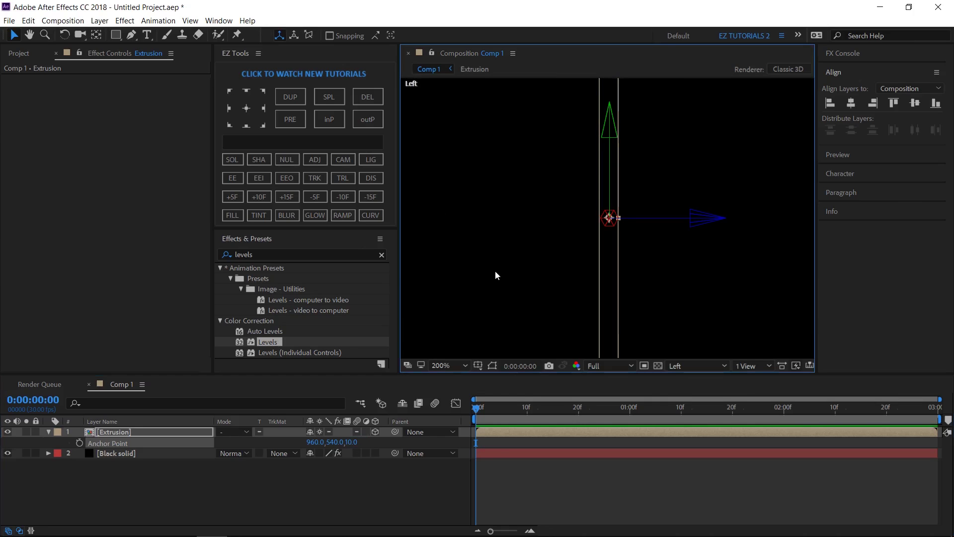
pyautogui.click(128, 434)
pyautogui.press('r')
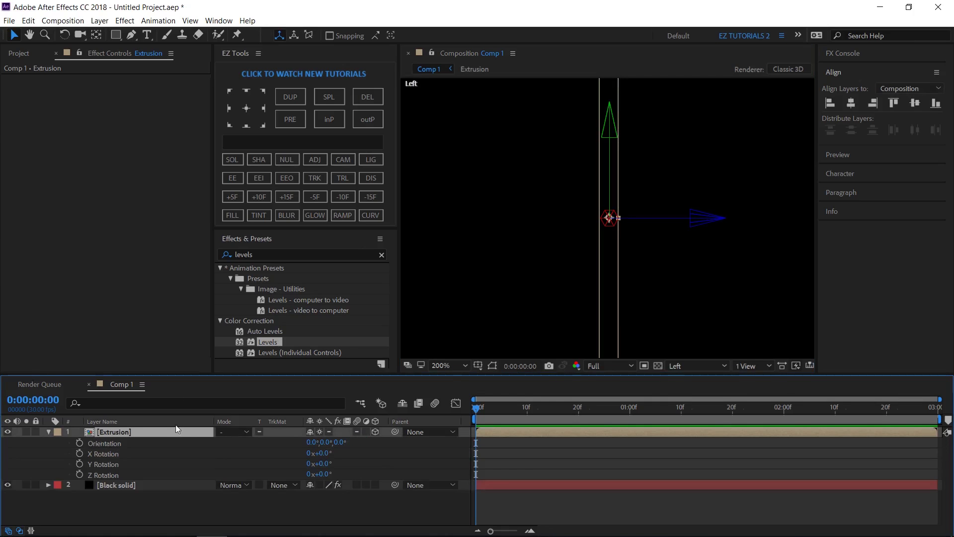
# - Return to the Active Camera view, fitted in the viewer
pyautogui.click(696, 366)
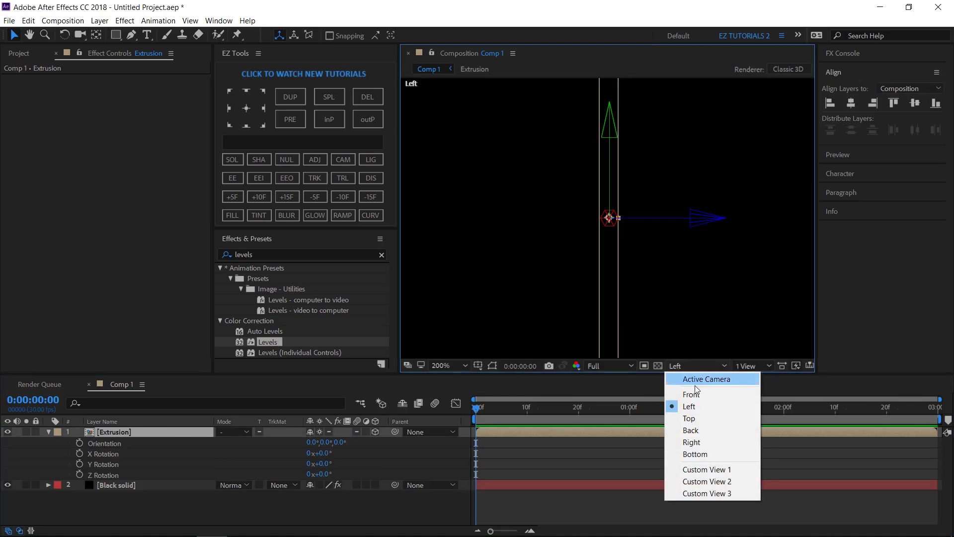
pyautogui.click(706, 379)
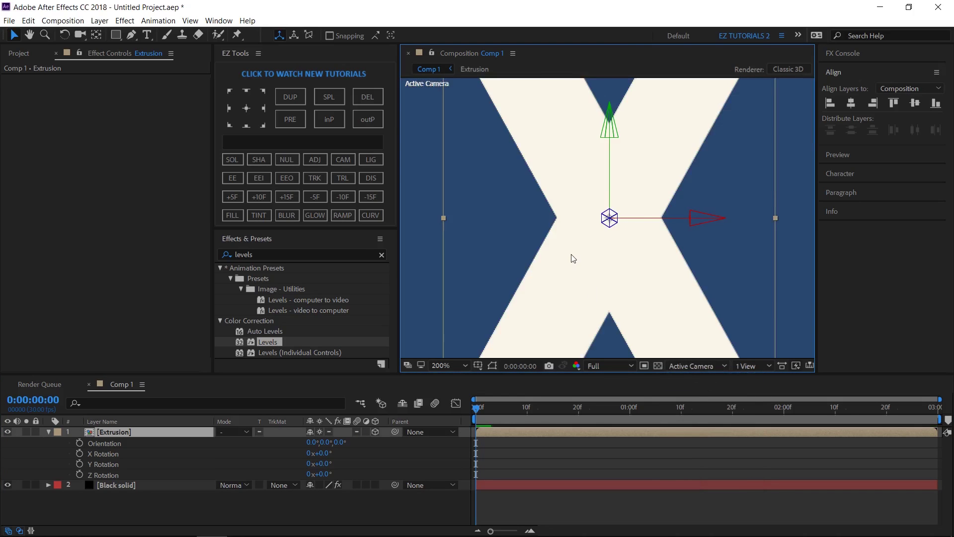
pyautogui.press(',')
pyautogui.press(',')
pyautogui.click(443, 366)
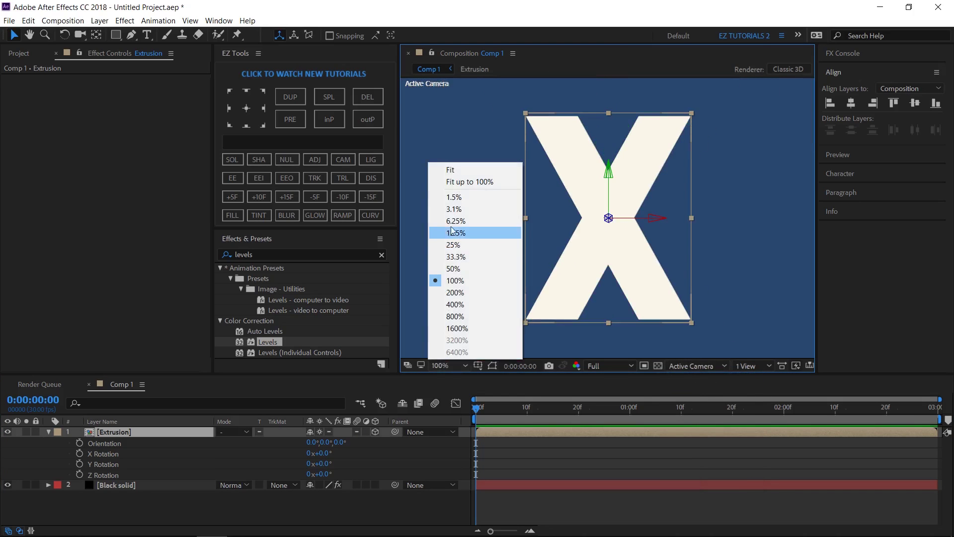
pyautogui.click(456, 168)
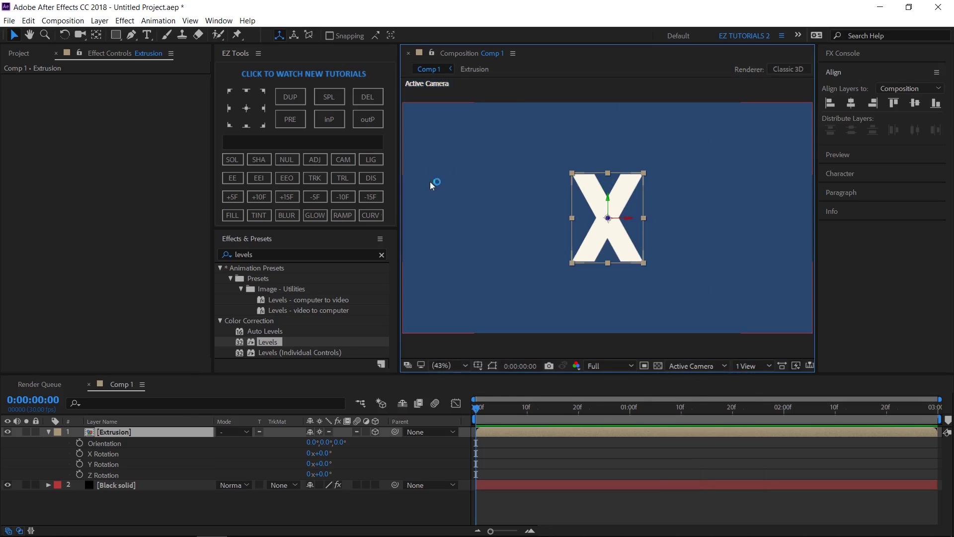
# - Keyframe Y Rotation from 0° at the start to one revolution at the end
pyautogui.click(79, 464)
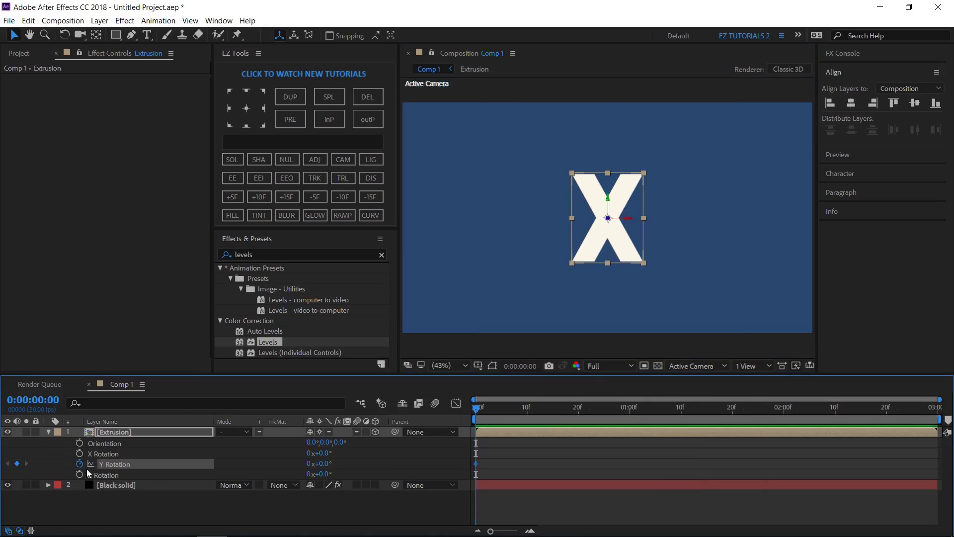
pyautogui.click(931, 415)
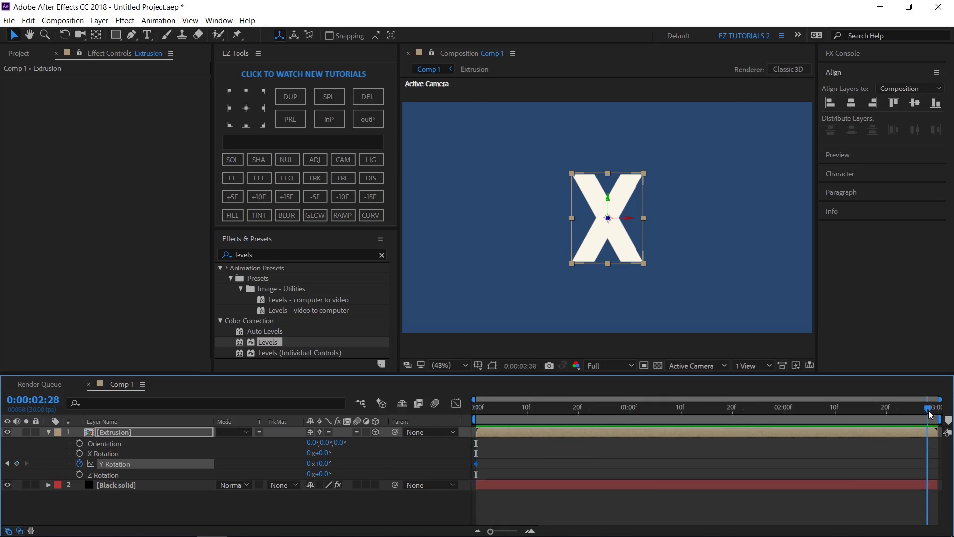
pyautogui.click(311, 464)
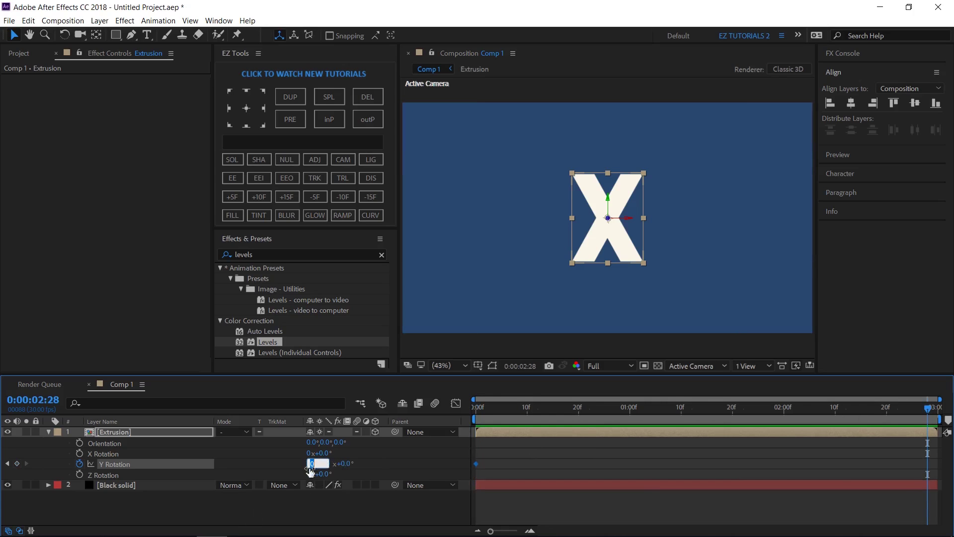
pyautogui.write('1')
pyautogui.click(401, 462)
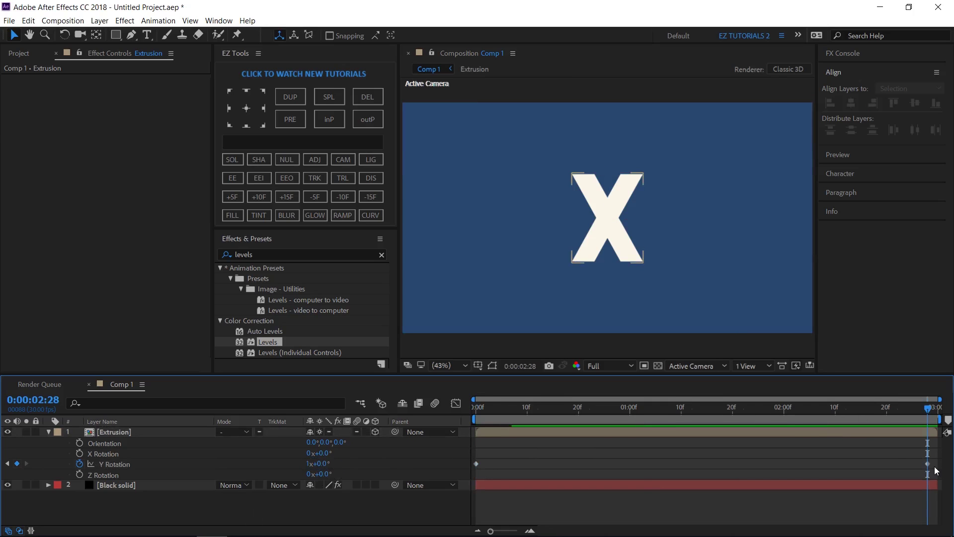
pyautogui.moveTo(928, 465); pyautogui.dragTo(938, 464)
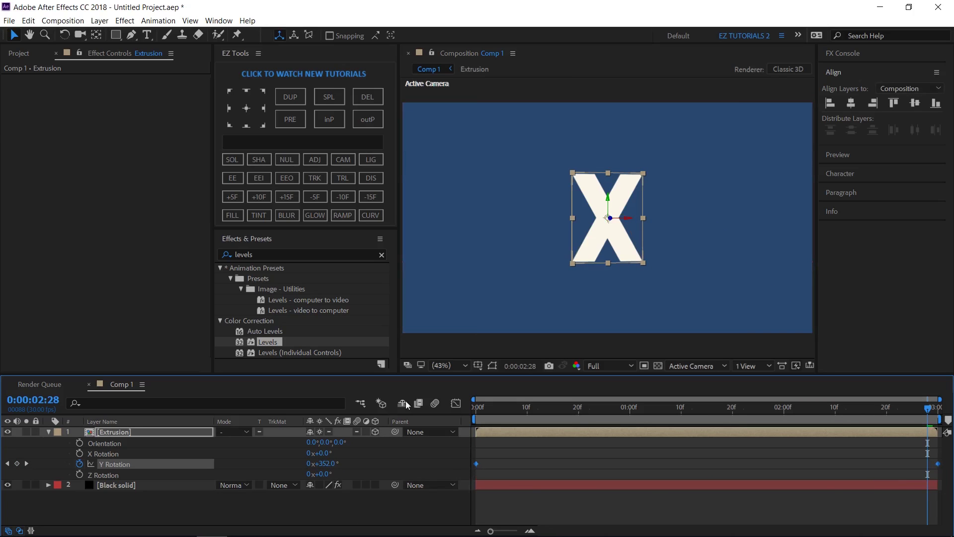
# - Ease the Y Rotation keyframes in and out, then play a preview of the spinning X
pyautogui.click(232, 179)
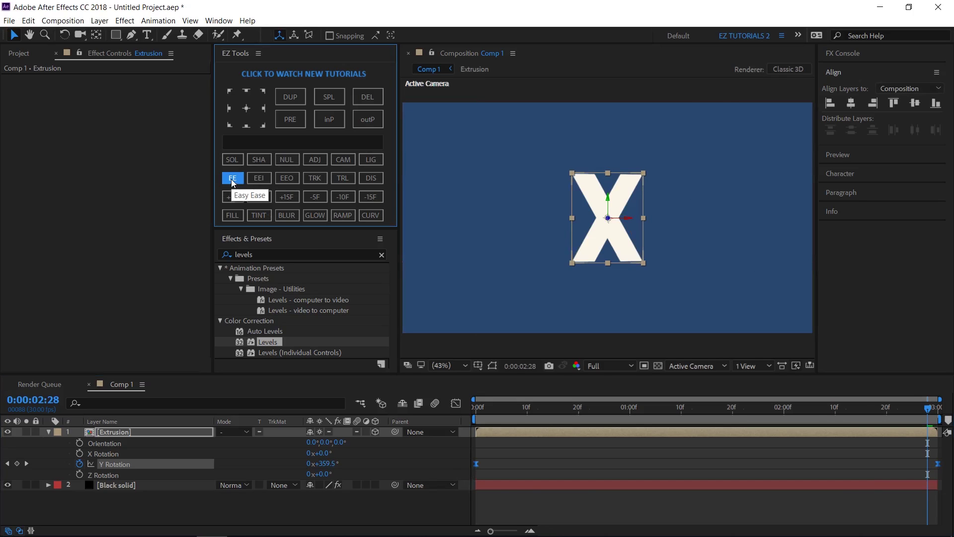
pyautogui.click(838, 153)
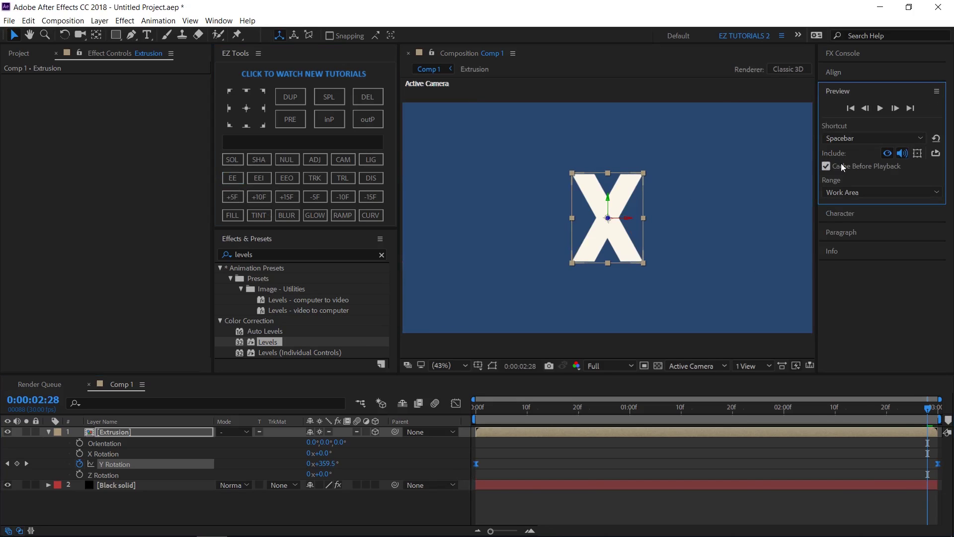
pyautogui.click(881, 108)
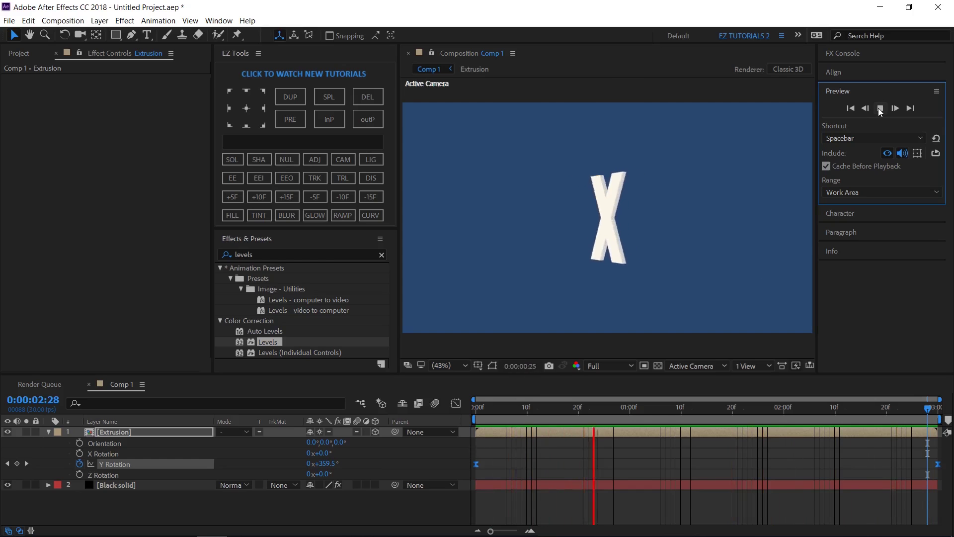